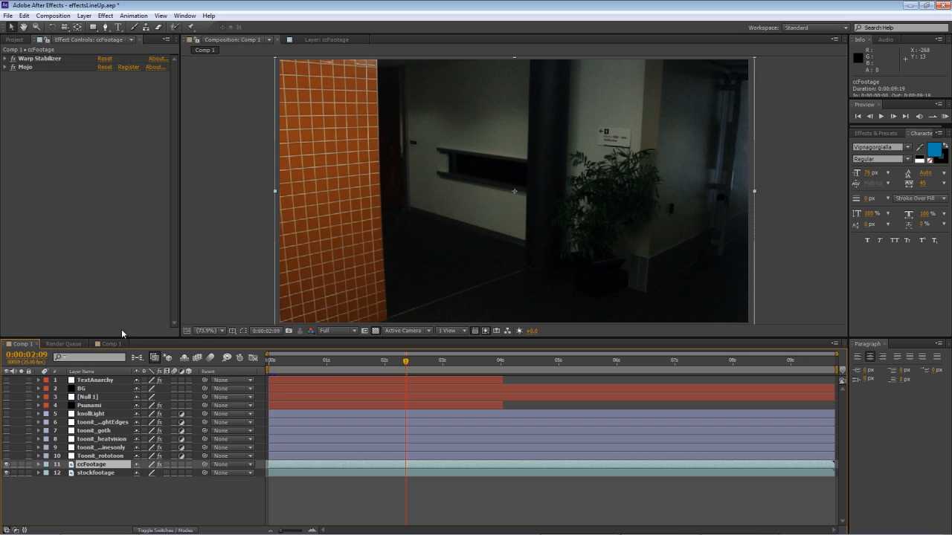
Step: Create a new adjustment layer at the top of Comp 1 and name it "toont"
click(84, 15)
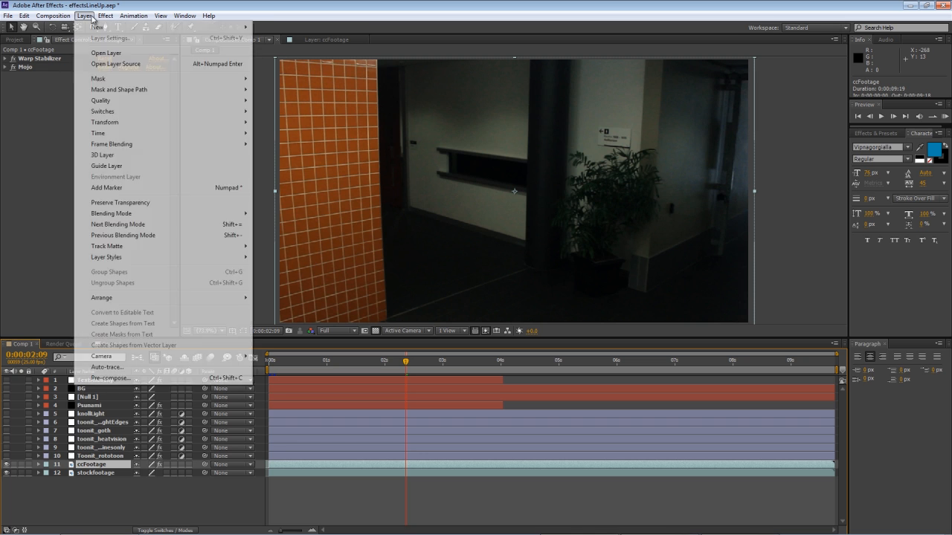
mouse_move(96, 27)
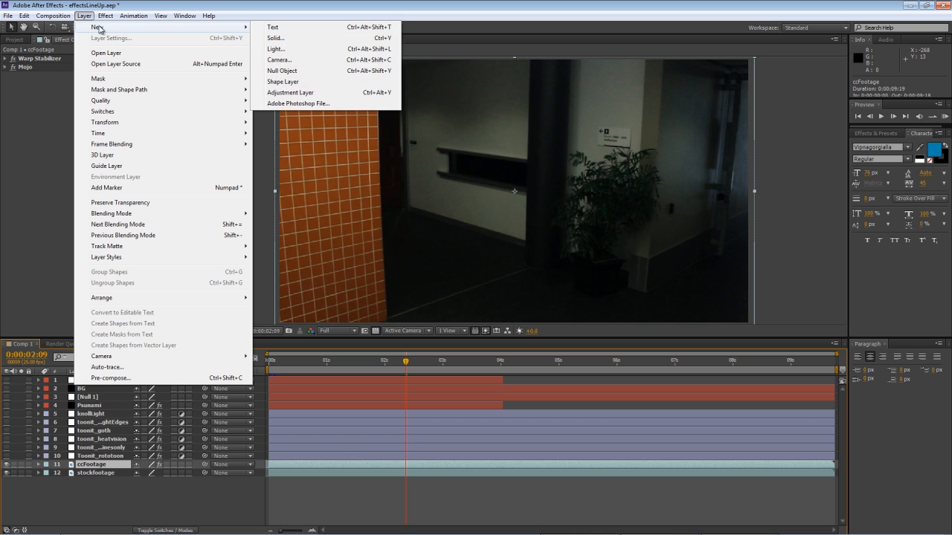
click(291, 92)
key(Return)
text(toont)
key(Return)
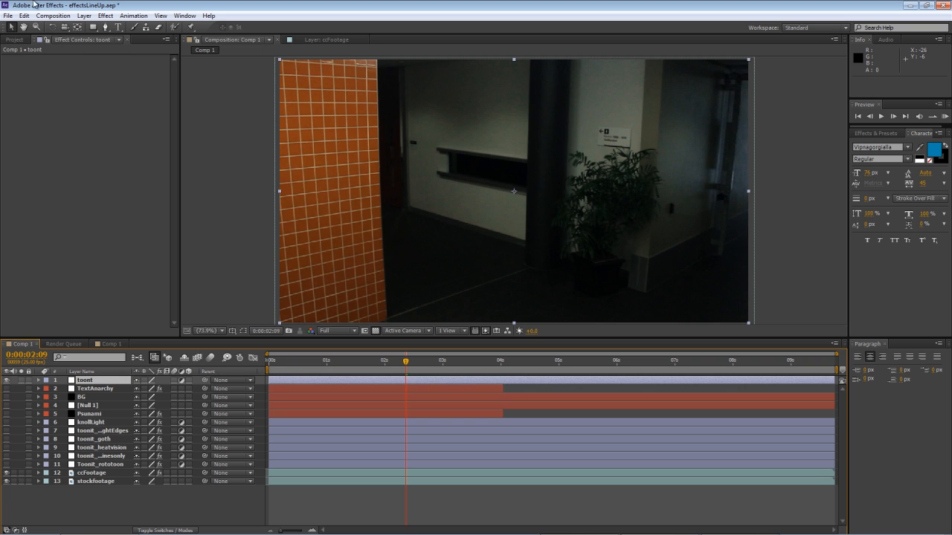
Step: Apply the Red Giant ToonIt! Roto Toon effect to the toont layer
click(105, 16)
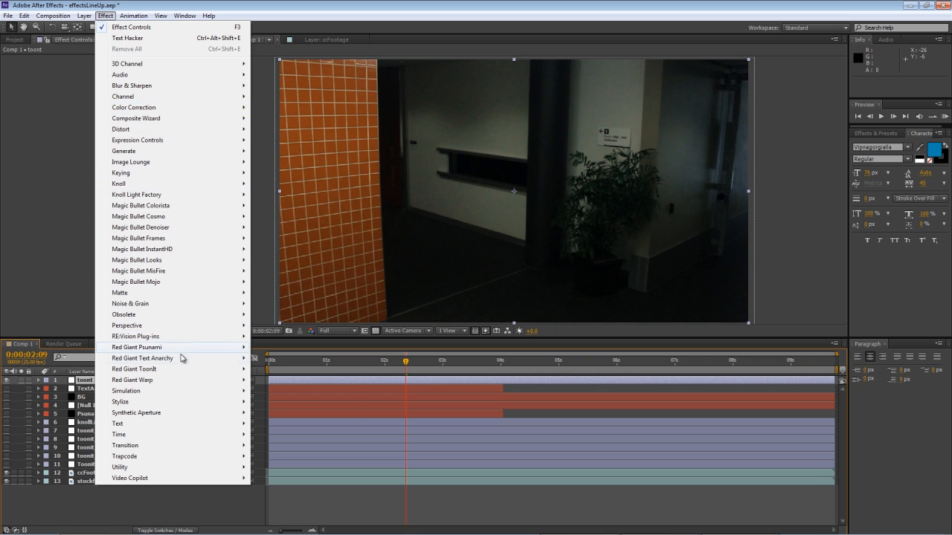
mouse_move(180, 370)
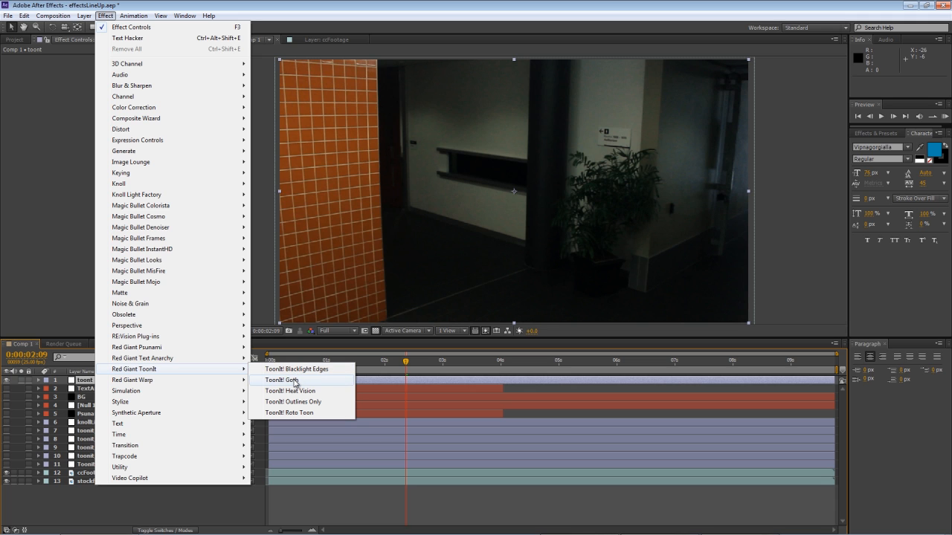
click(321, 413)
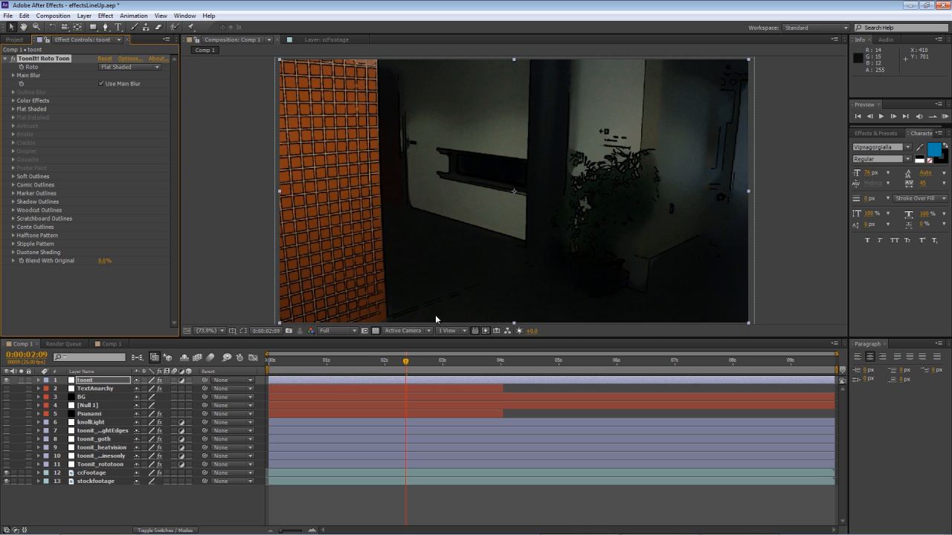
Step: Disable Use Main Blur in the Roto Toon effect and set the Outline Blur Radius to 0
drag(408, 363, 355, 378)
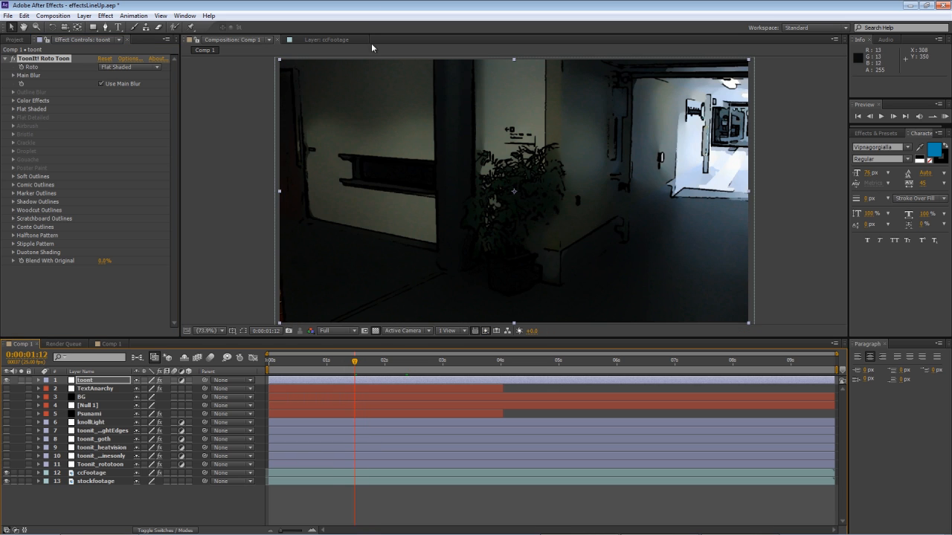
click(102, 83)
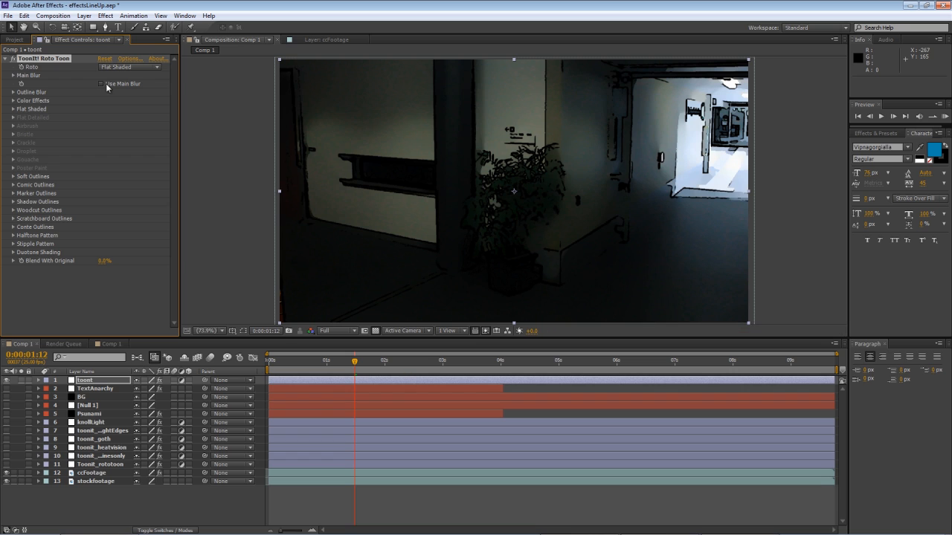
click(13, 92)
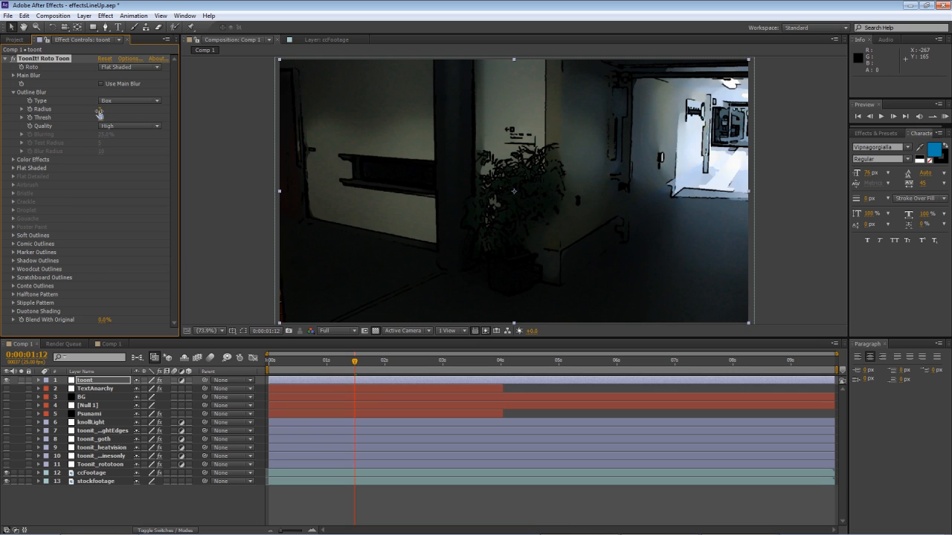
drag(99, 110, 93, 111)
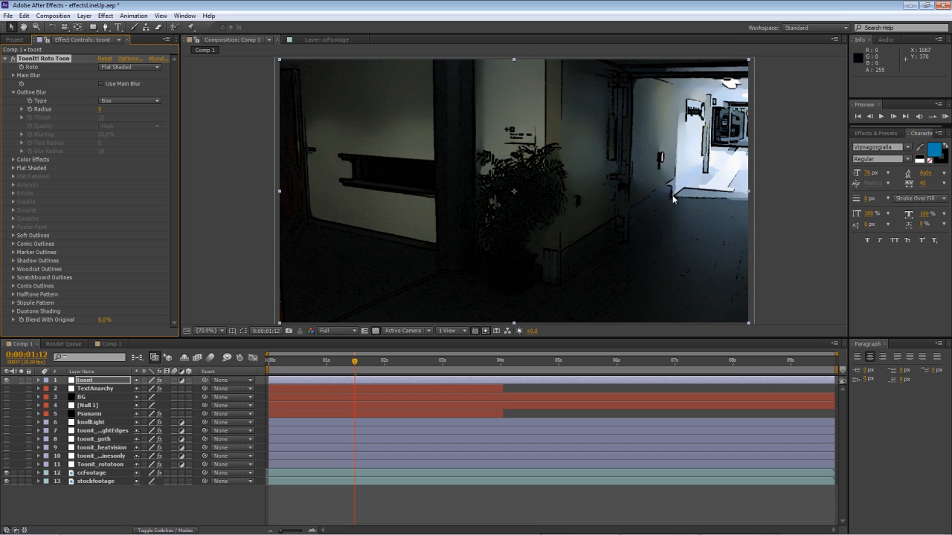
Step: Set the Soft Outlines Thickness of the Roto Toon effect to 1, and hide the toont layer
drag(354, 362, 492, 362)
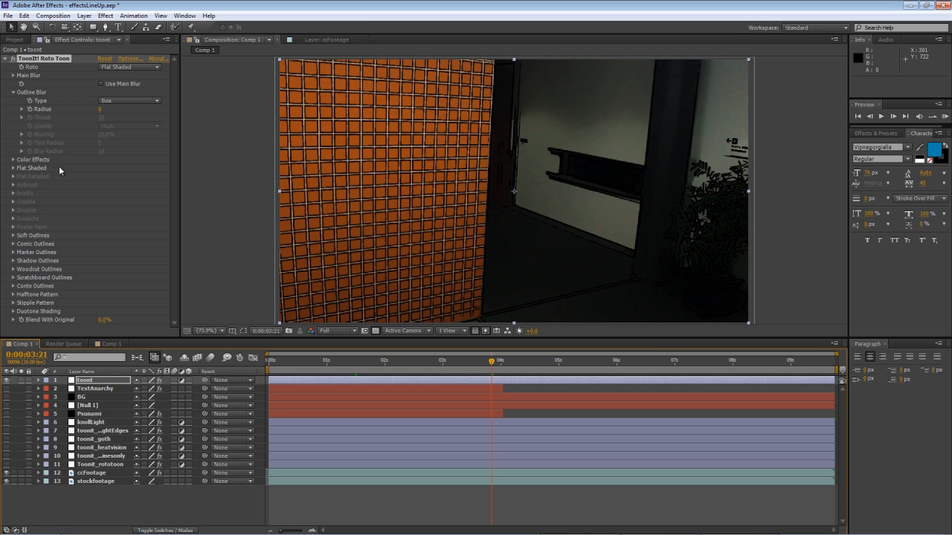
click(14, 236)
click(101, 244)
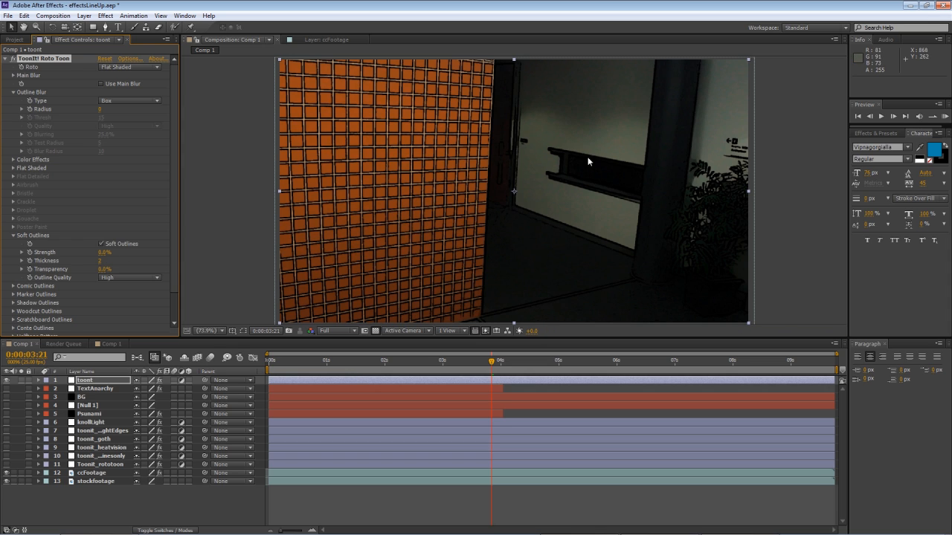
click(121, 276)
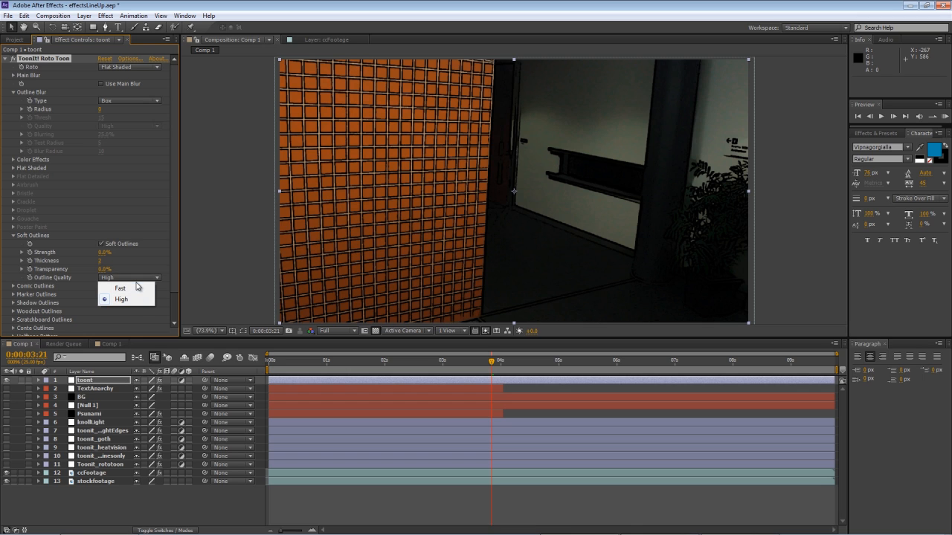
click(99, 265)
drag(99, 264, 118, 261)
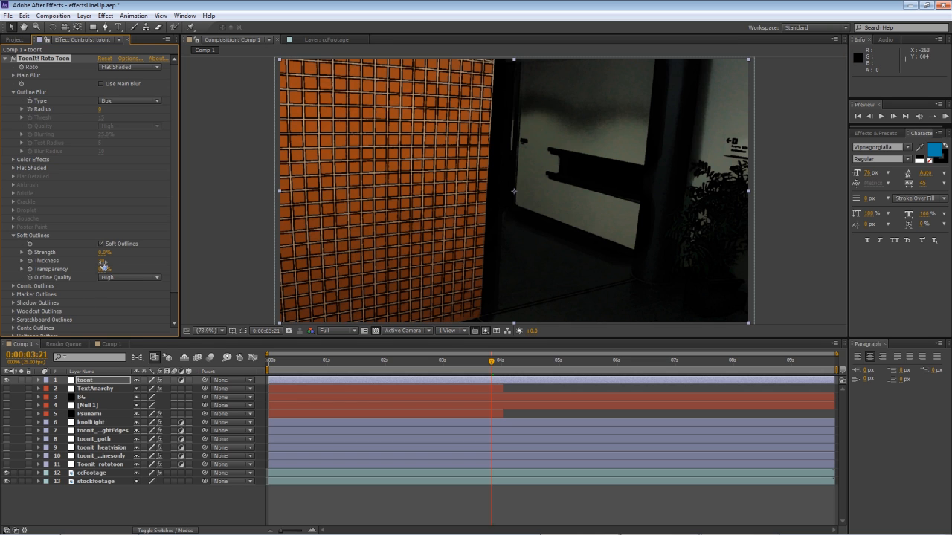
drag(101, 261, 2, 271)
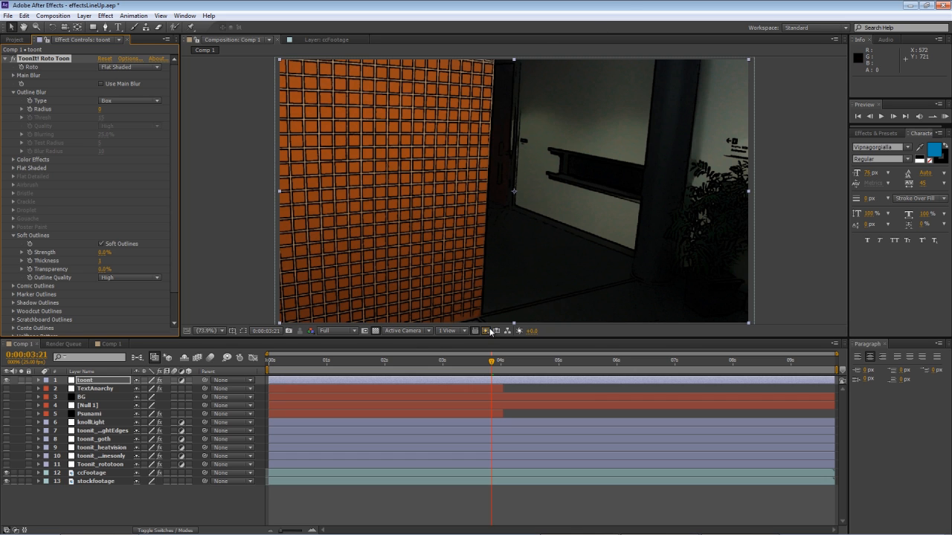
drag(490, 362, 446, 375)
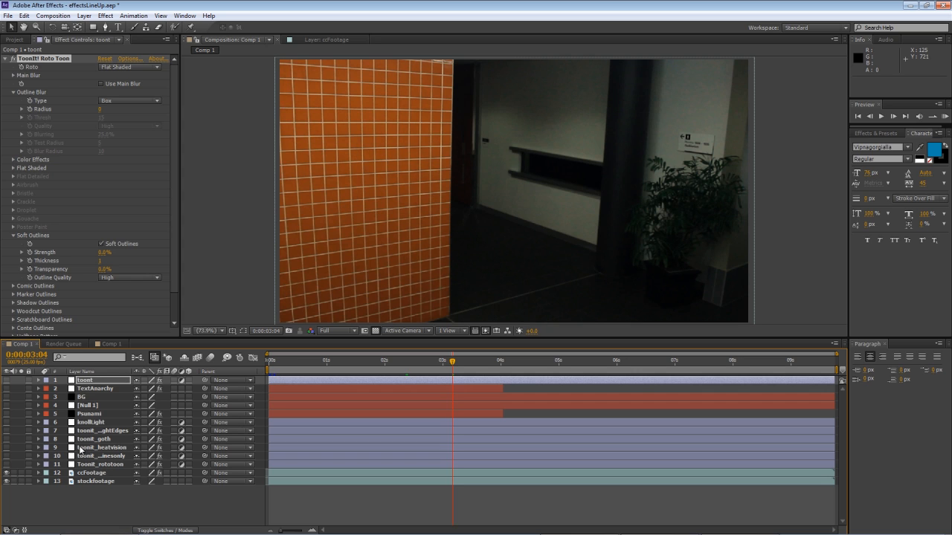
Step: Preview the toonit_heatvision layer at several points of the timeline, ending with the layer hidden
click(7, 447)
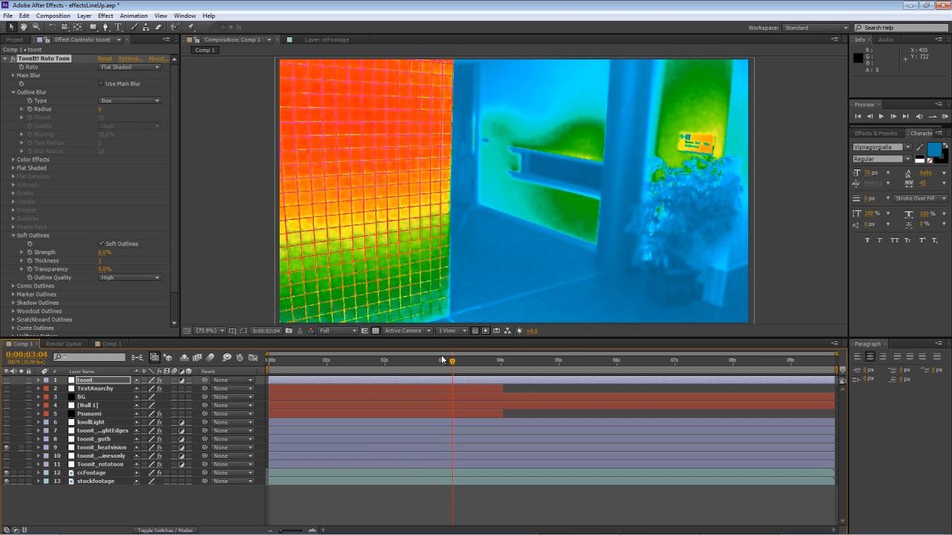
drag(453, 363, 305, 363)
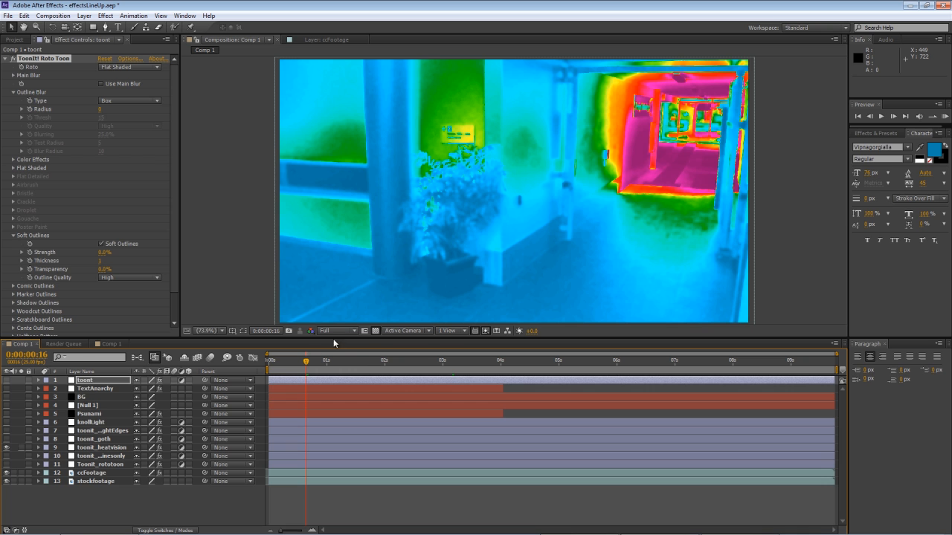
drag(308, 362, 450, 320)
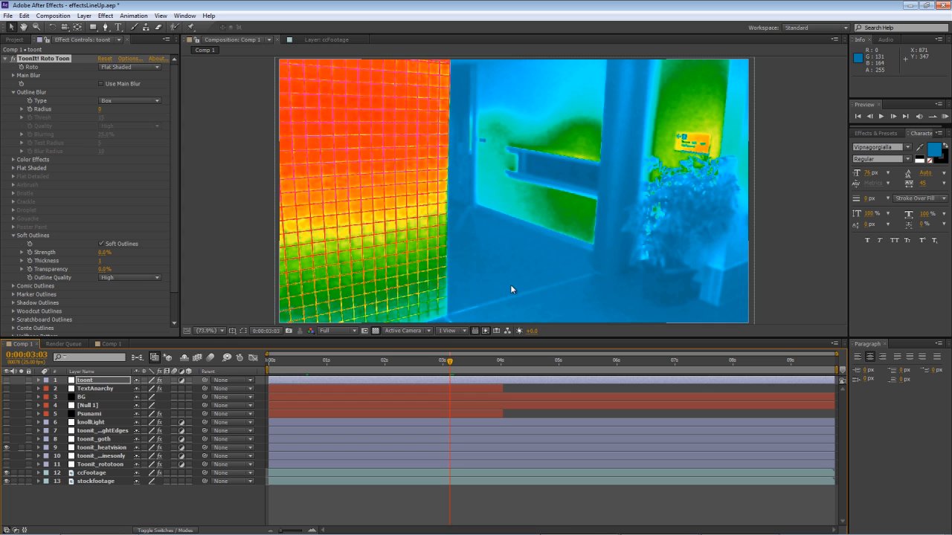
drag(450, 366, 383, 364)
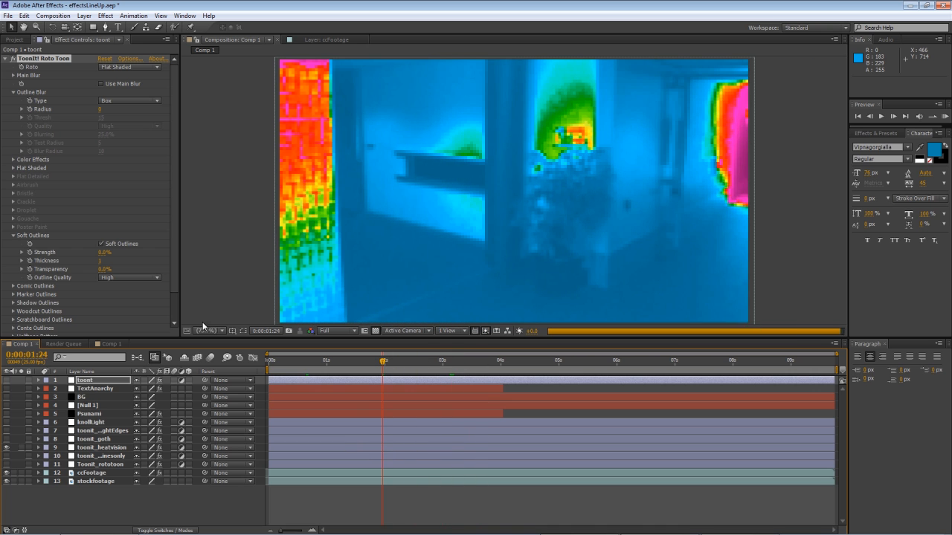
click(7, 448)
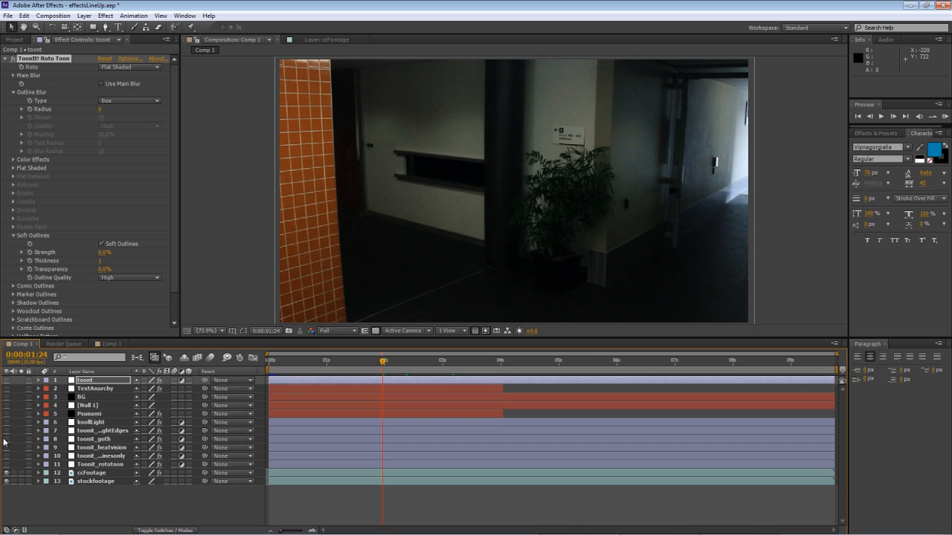
Step: Show the toonit_goth layer and set the Mid Color of its ToonIt! Goth effect to bright blue
click(7, 439)
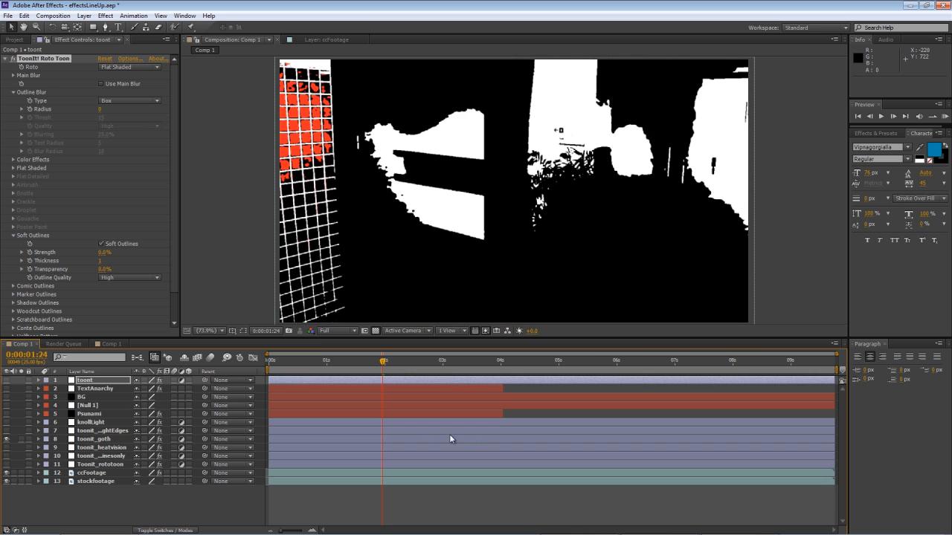
drag(386, 366, 469, 350)
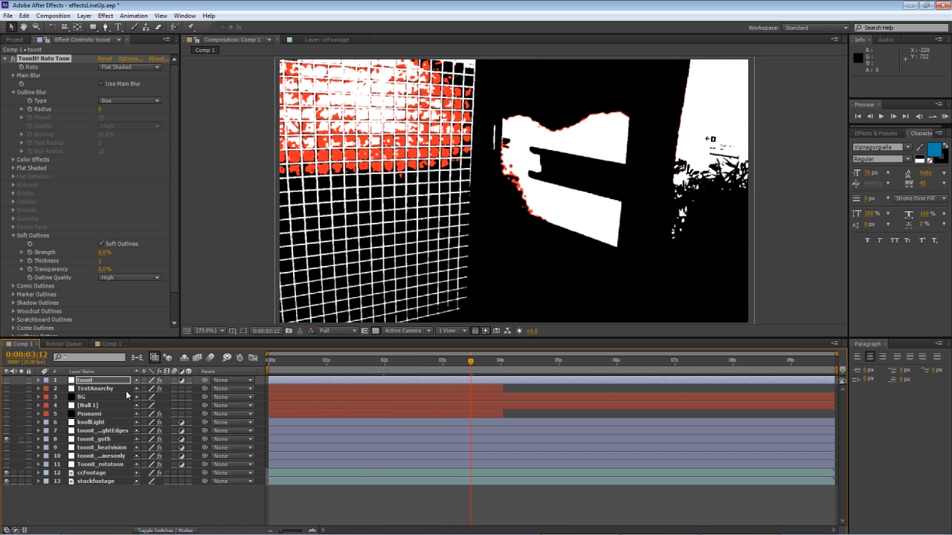
click(92, 438)
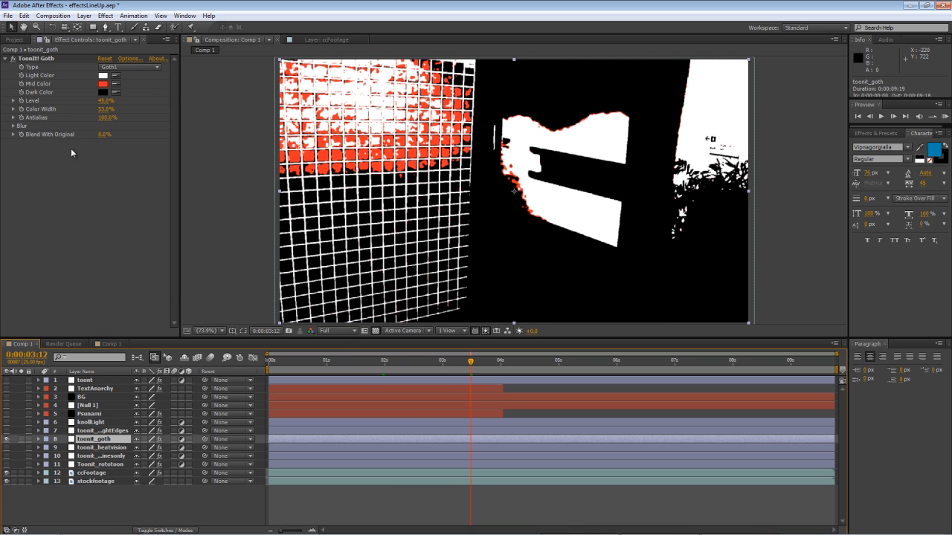
click(103, 86)
drag(130, 107, 137, 83)
click(151, 71)
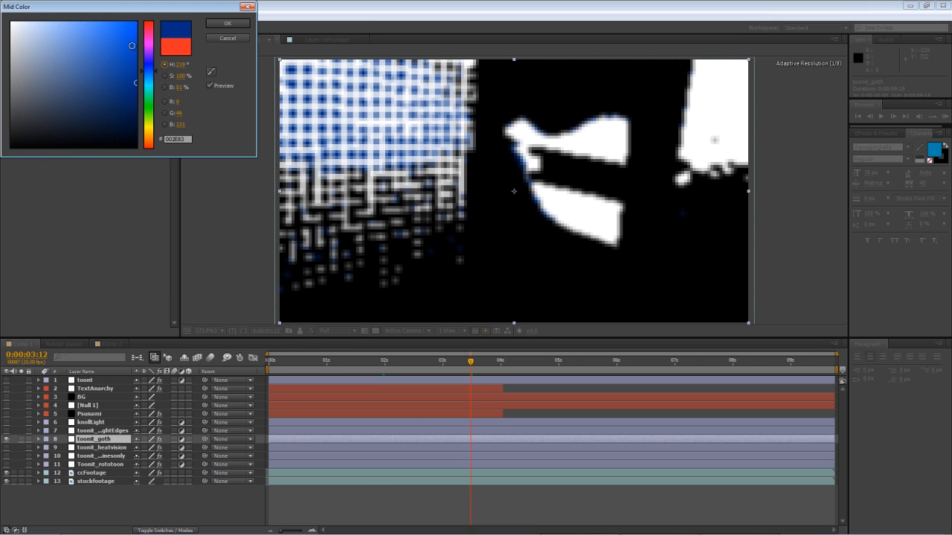
click(229, 24)
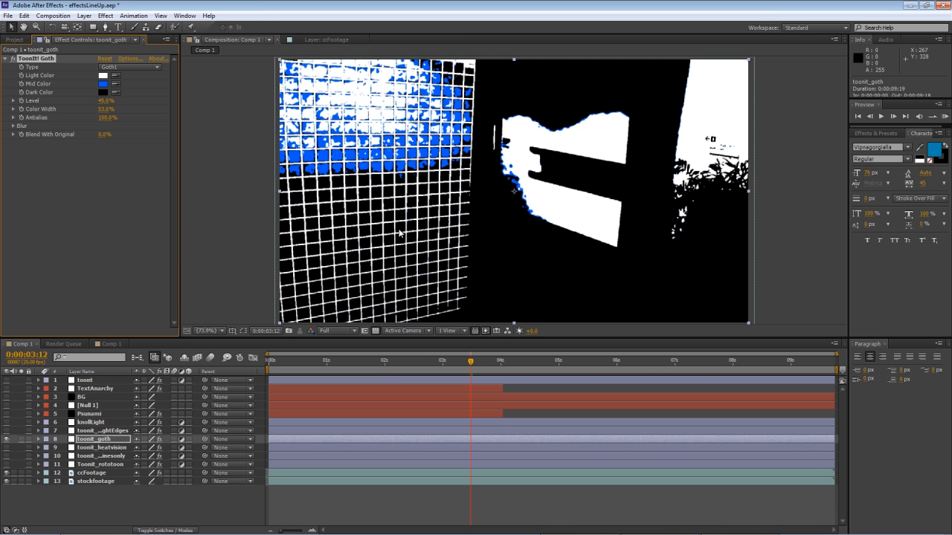
Step: At 0:00:01:02, try low and high Goth Level values and settle on 54%
drag(471, 360, 427, 361)
drag(344, 377, 331, 374)
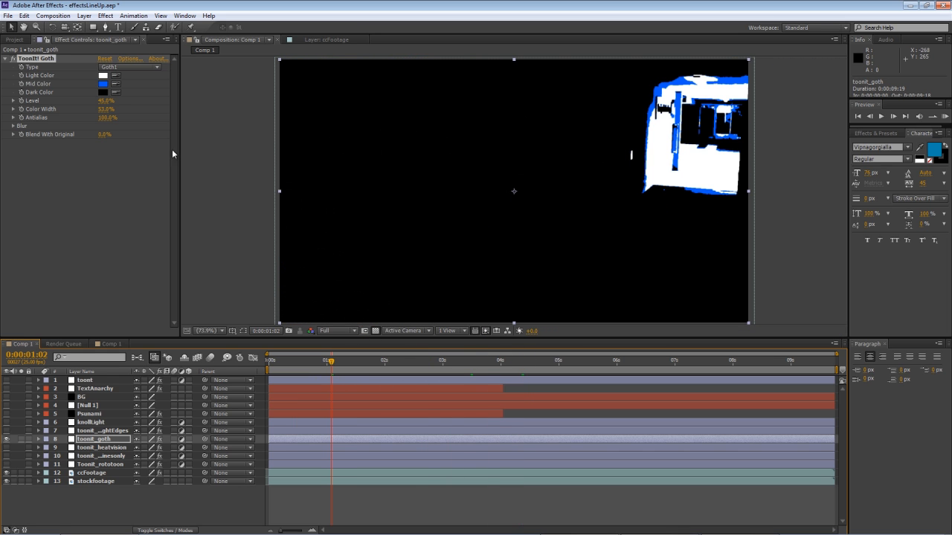
drag(103, 102, 85, 101)
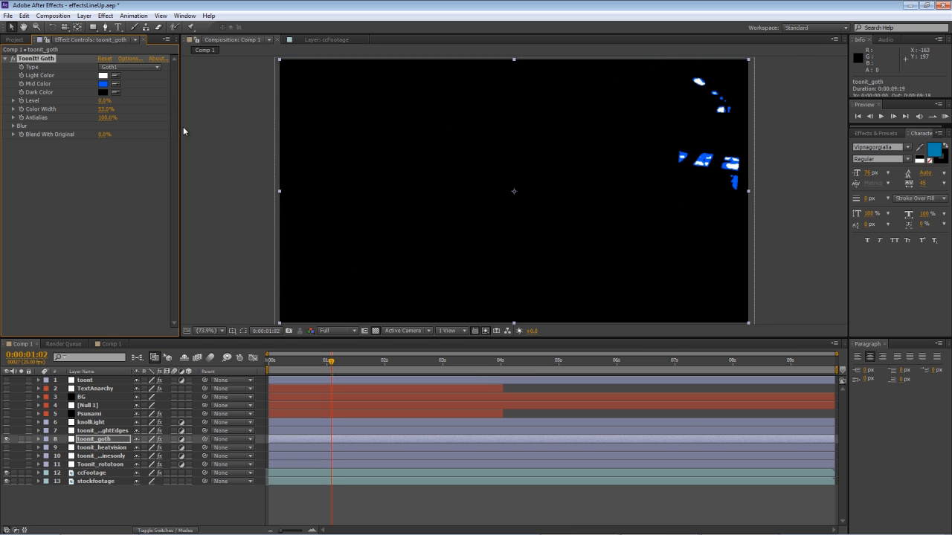
drag(103, 101, 269, 113)
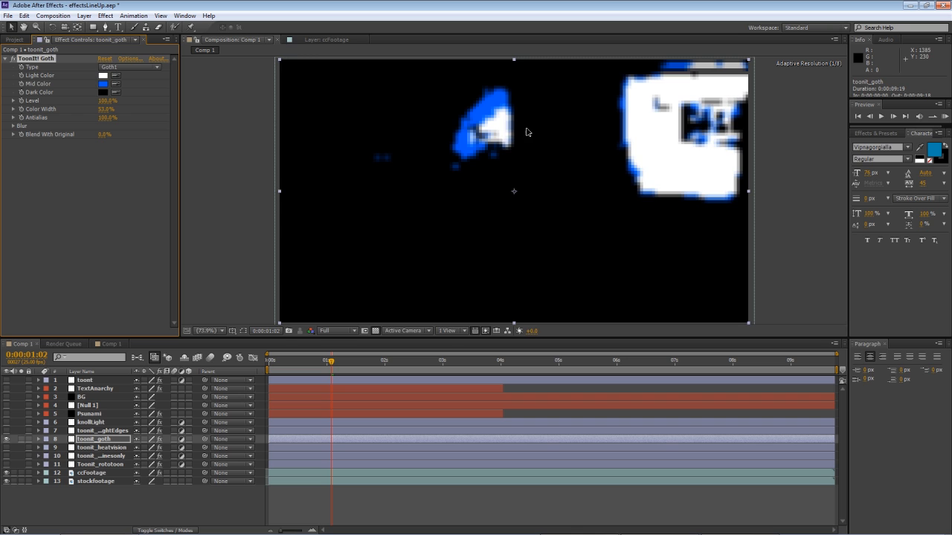
mouse_move(103, 103)
mouse_down()
mouse_move(71, 108)
mouse_move(120, 100)
mouse_up()
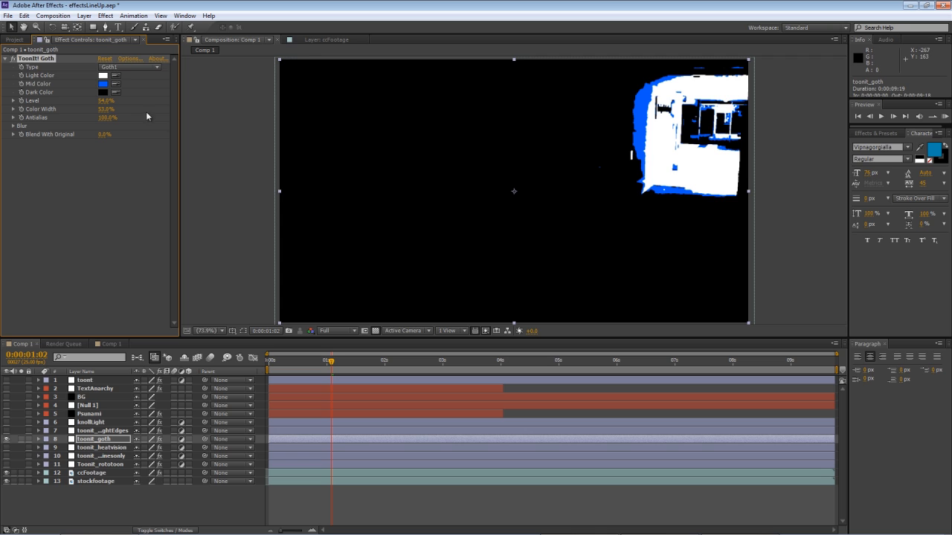
Step: At 0:00:03:03, try high and low Goth Color Width values and settle on 57%
click(292, 364)
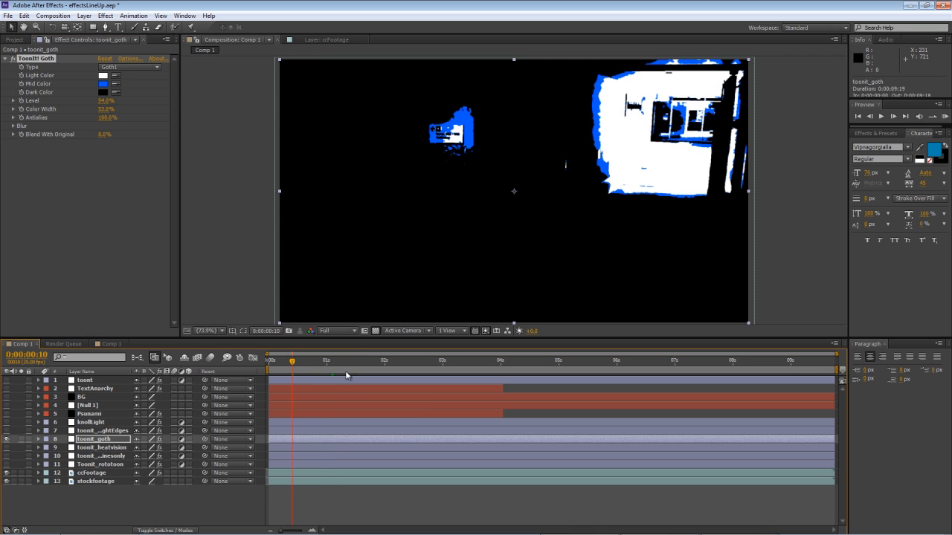
click(290, 364)
drag(276, 364, 449, 361)
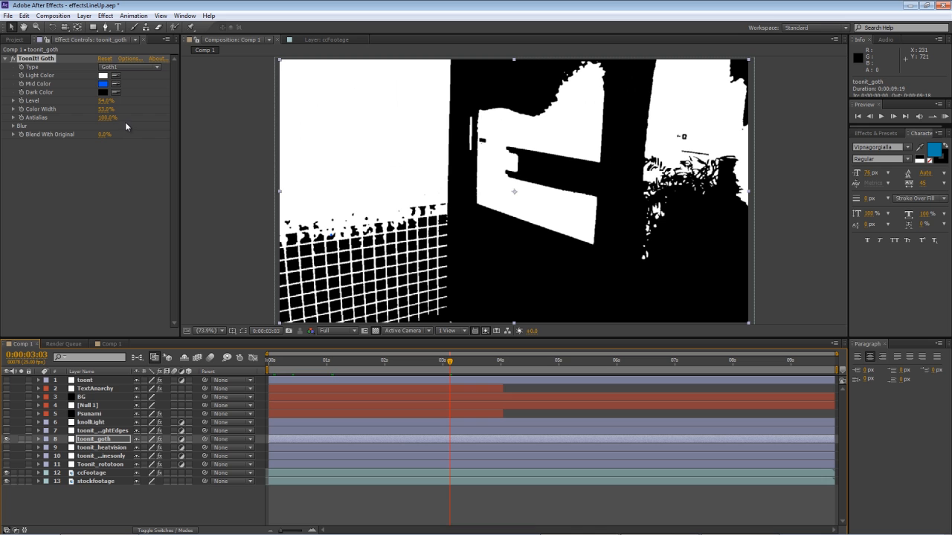
drag(107, 109, 150, 108)
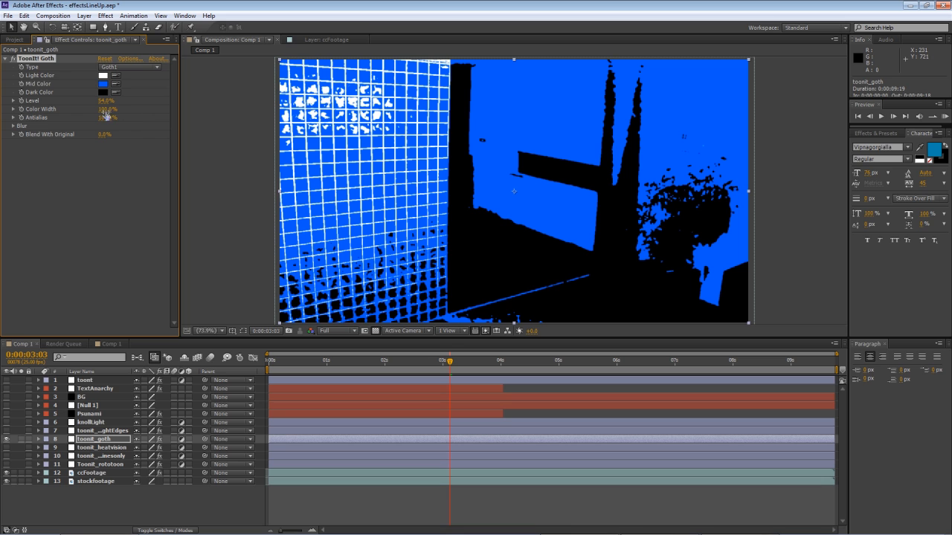
drag(108, 112, 37, 119)
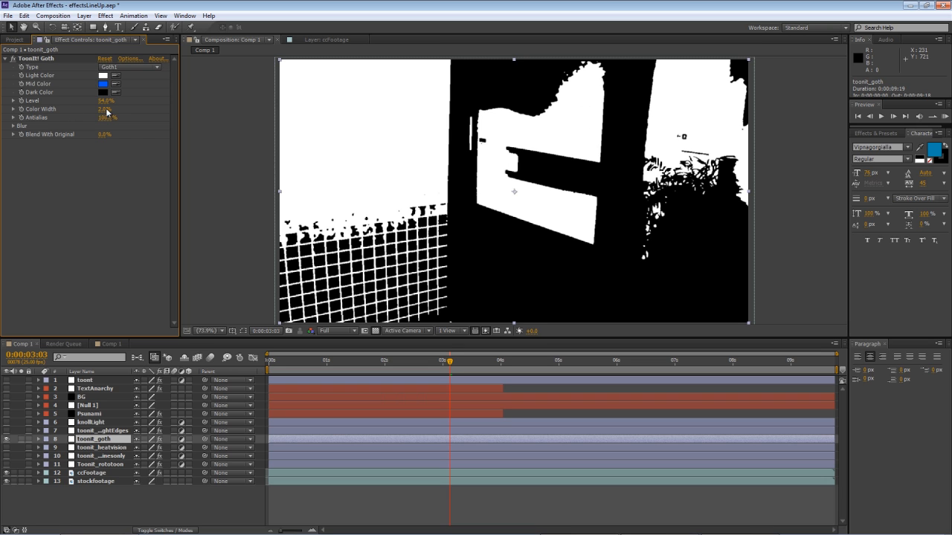
drag(112, 113, 159, 256)
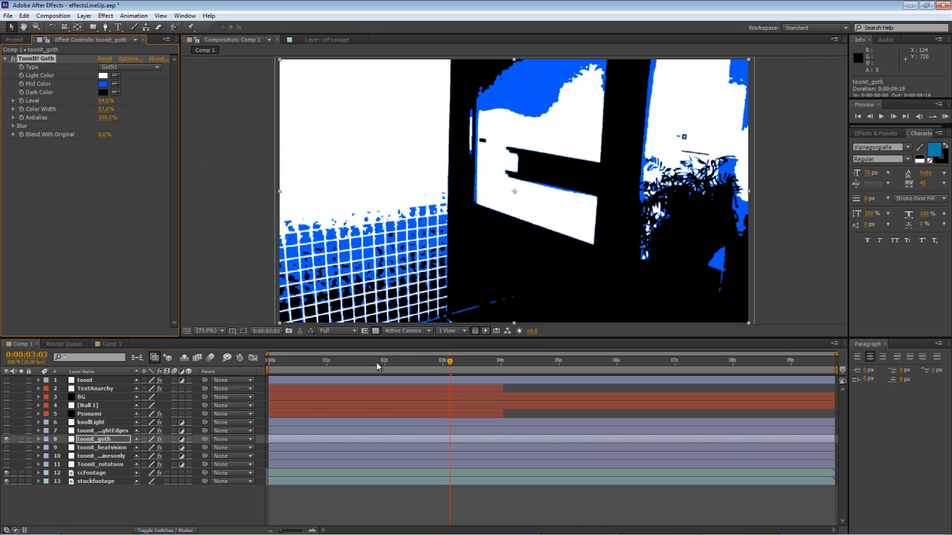
Step: Keep the Mid Color of the ToonIt! Goth effect and set its Dark Color to very dark navy (000119)
click(107, 85)
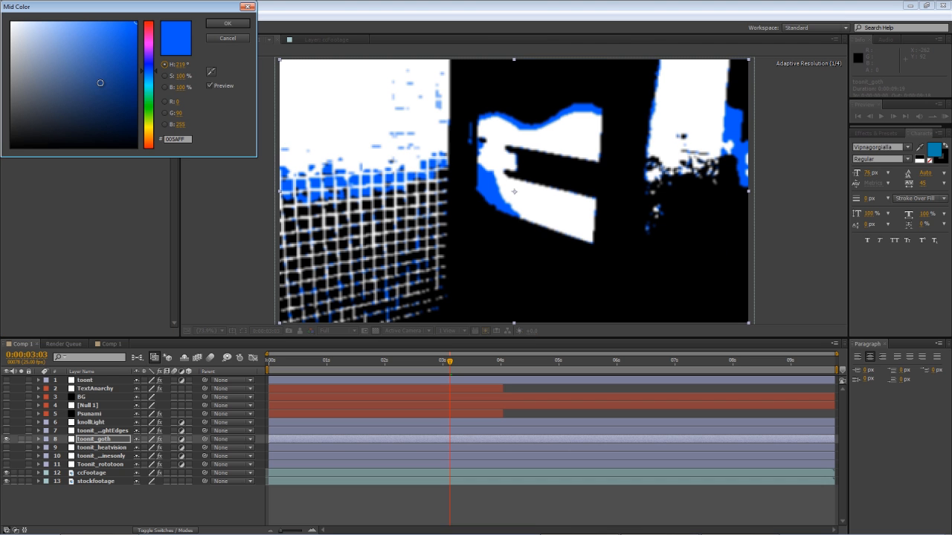
click(227, 23)
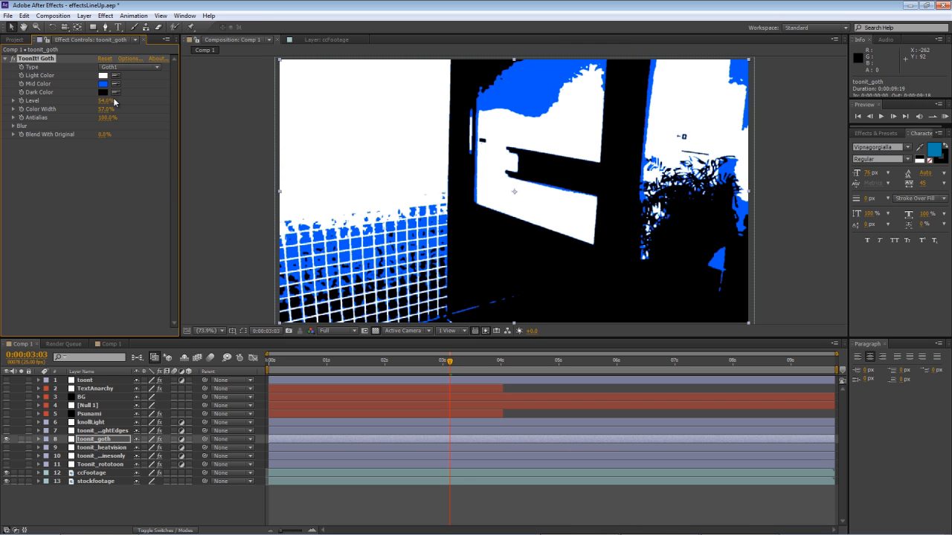
click(103, 92)
drag(91, 100, 137, 30)
click(148, 64)
mouse_move(156, 80)
mouse_down()
mouse_move(182, 141)
mouse_move(197, 131)
mouse_up()
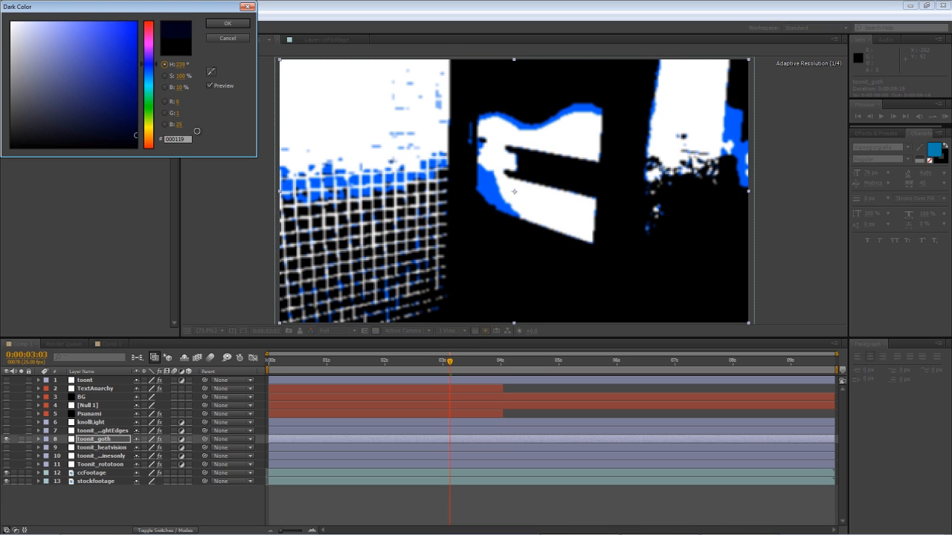
click(220, 25)
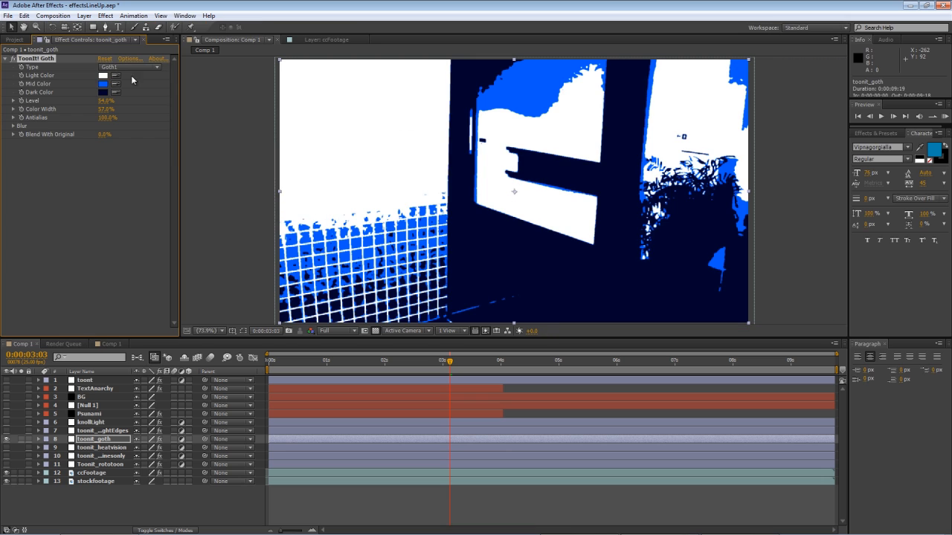
Step: Set the Light Color of the ToonIt! Goth effect to a bright sky blue
click(116, 75)
click(104, 76)
drag(149, 67, 149, 77)
click(232, 23)
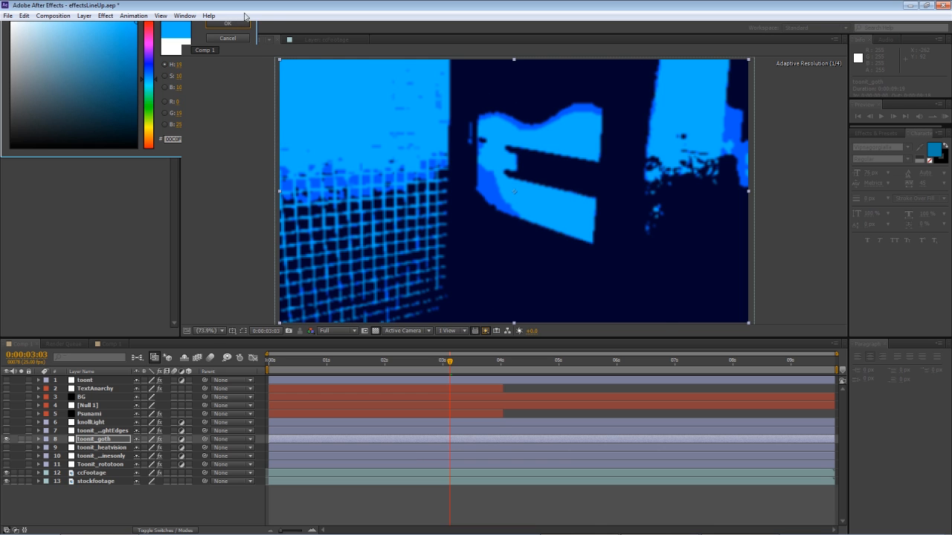
Step: Preview the toonit_goth layer at 0:00:01:24 and 0:00:00:05, and hide it
drag(451, 362, 383, 356)
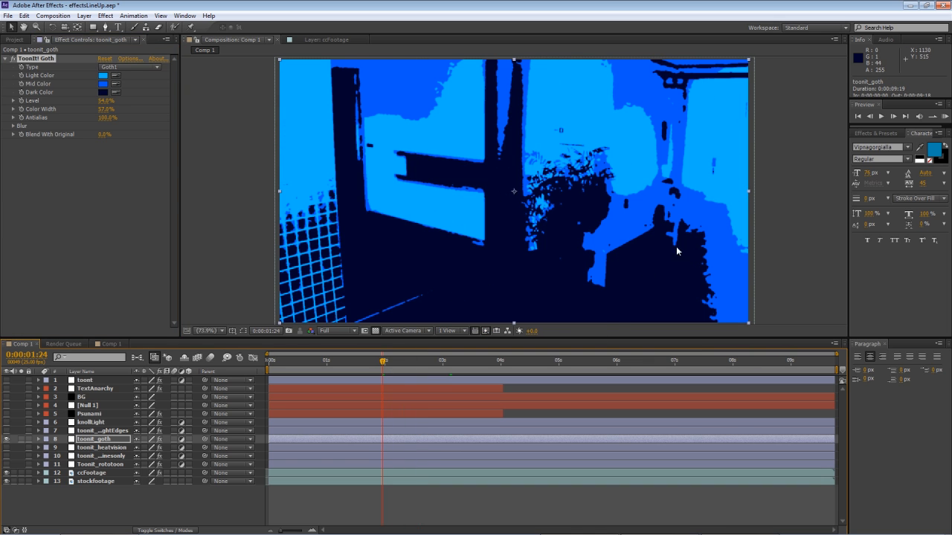
drag(383, 364, 280, 366)
click(7, 439)
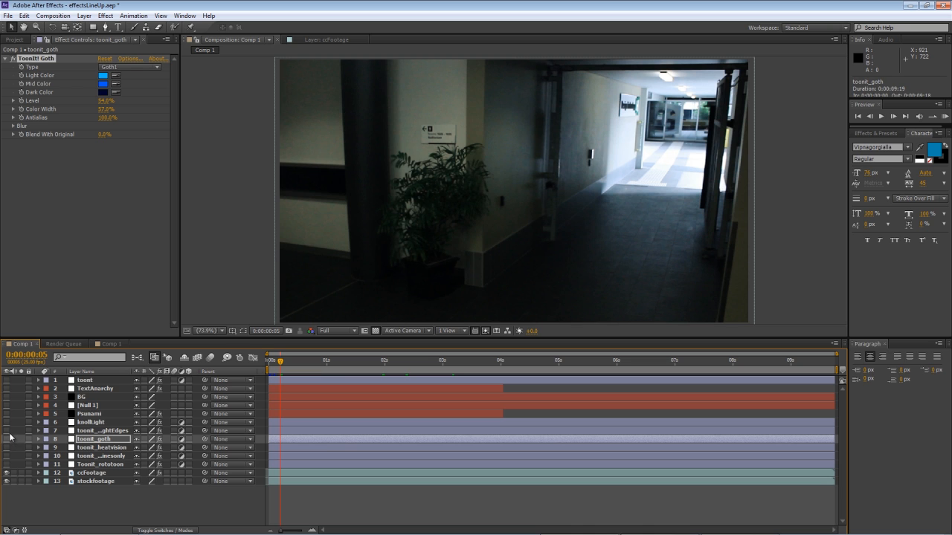
Step: Show the toonit_blacklightEdges layer and set the Edge Color of its ToonIt! Blacklight Edges effect to blue (008AFF)
click(7, 430)
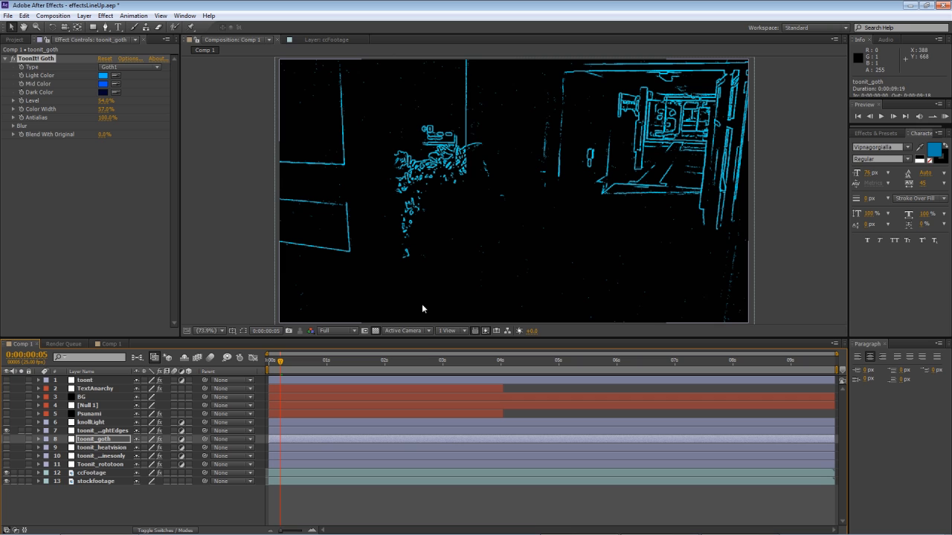
click(104, 432)
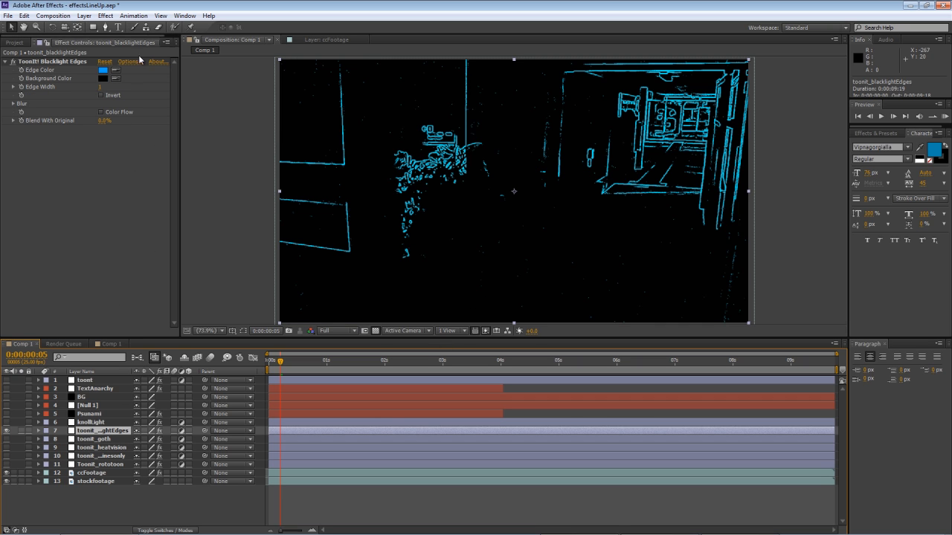
click(103, 70)
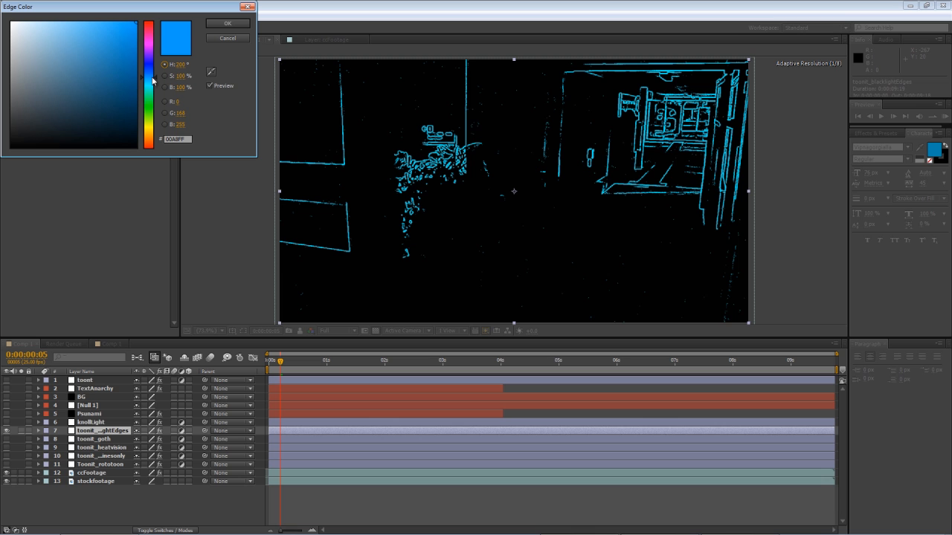
drag(153, 80, 149, 87)
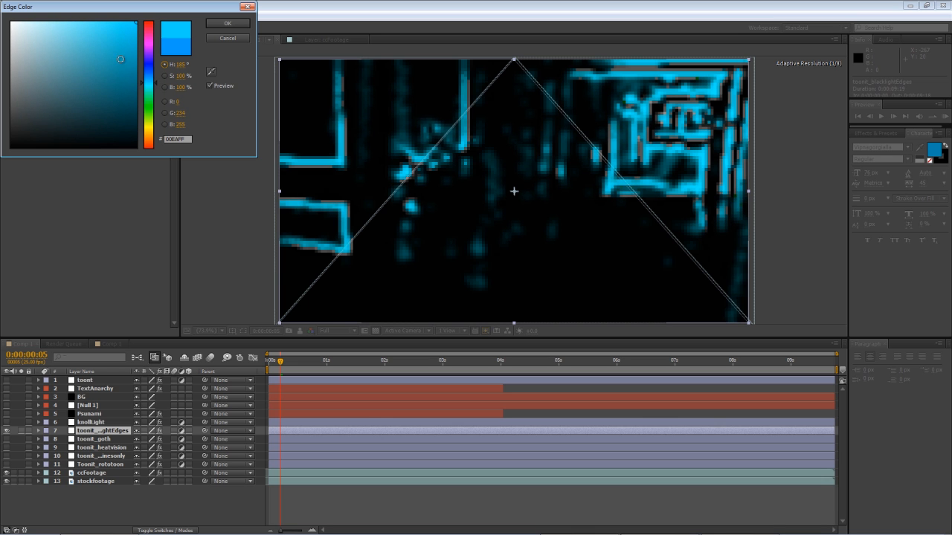
click(150, 78)
drag(150, 79, 153, 77)
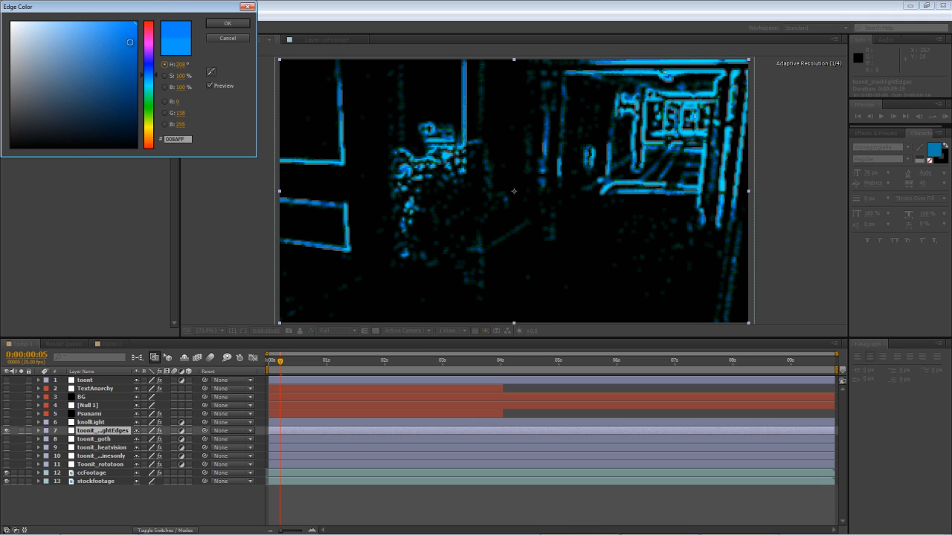
click(215, 23)
click(209, 15)
click(190, 106)
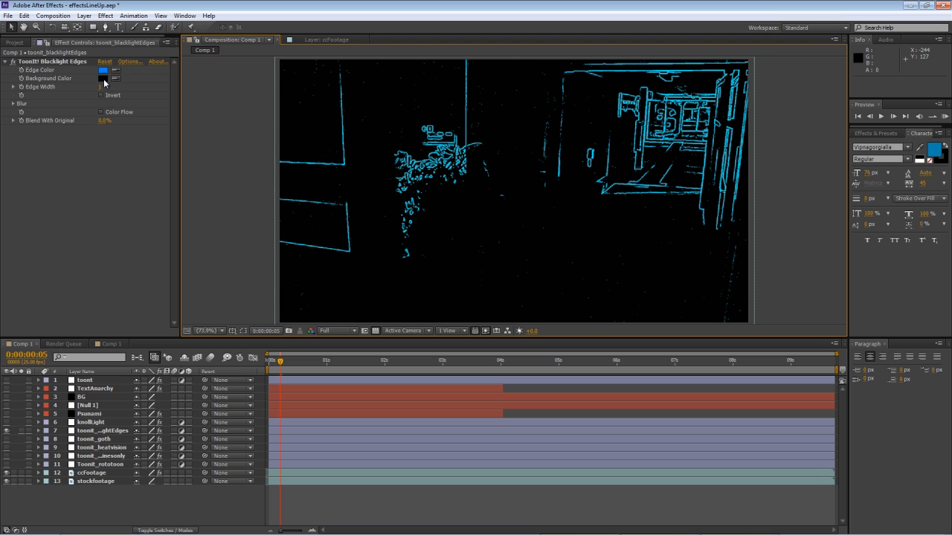
Step: Set the Background Color of the Blacklight Edges effect to dark navy blue
click(102, 78)
click(149, 69)
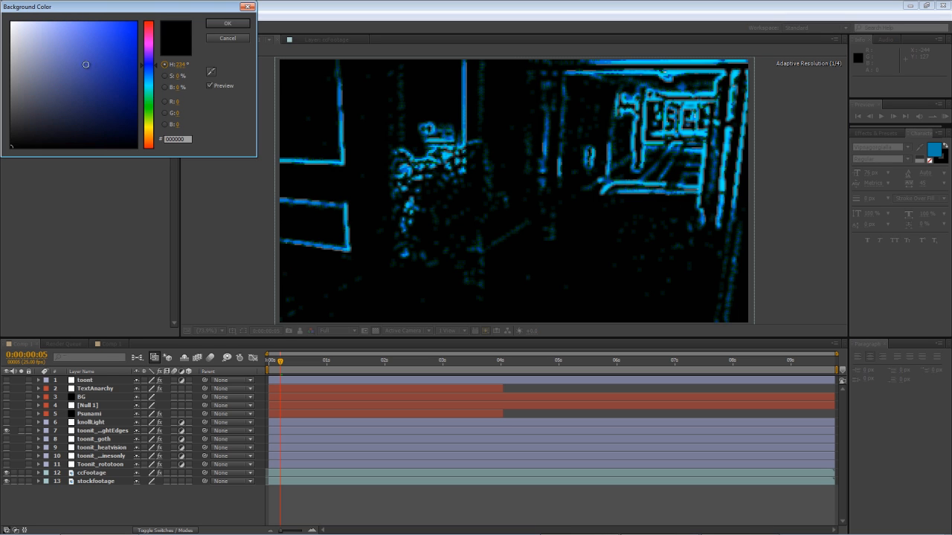
click(12, 23)
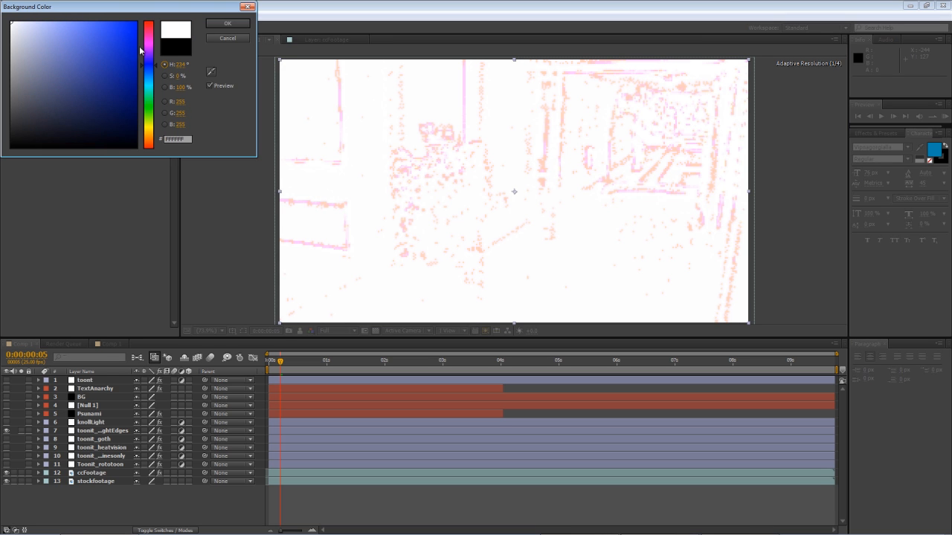
mouse_move(148, 67)
mouse_down()
mouse_move(151, 75)
mouse_move(154, 62)
mouse_move(128, 45)
mouse_move(161, 111)
mouse_up()
click(226, 23)
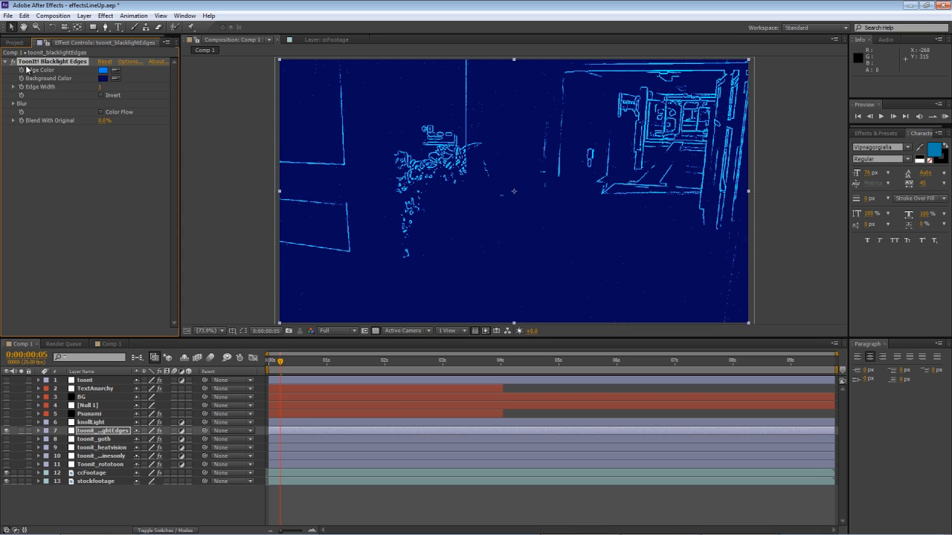
Step: Keyframe the Blacklight Edges Edge Color so that it changes from blue at 0:00:00:05 to orange-red (FF2A00) at 0:00:02:07
drag(281, 363, 402, 363)
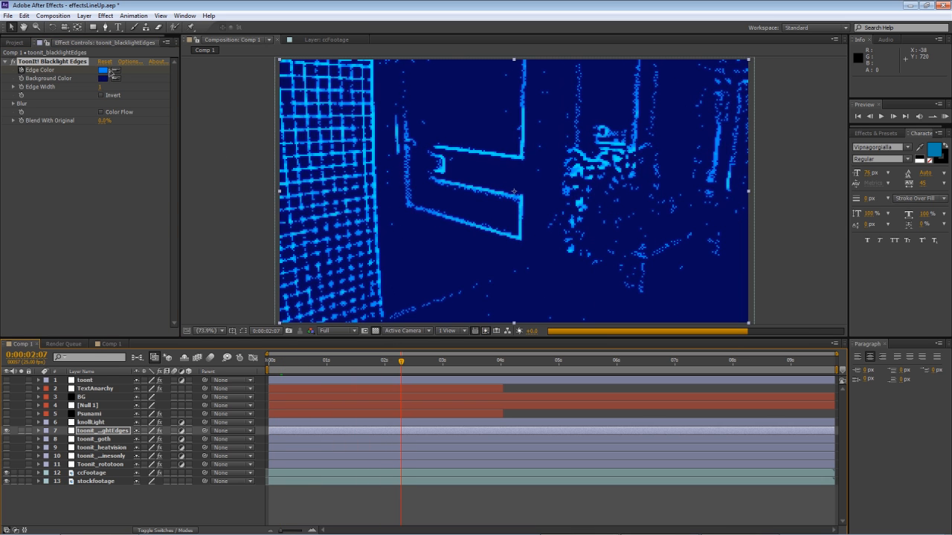
click(104, 70)
drag(119, 107, 162, 174)
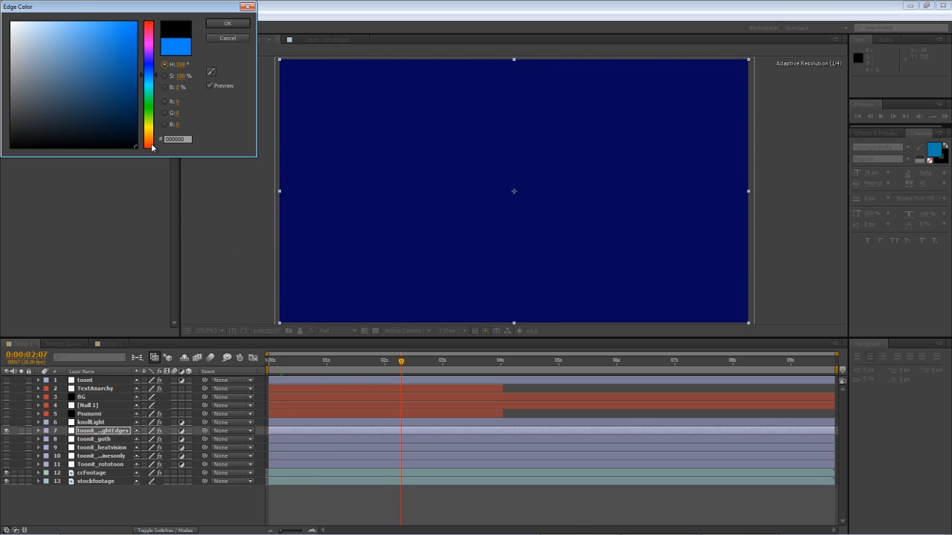
click(151, 145)
drag(121, 93, 165, 3)
click(221, 24)
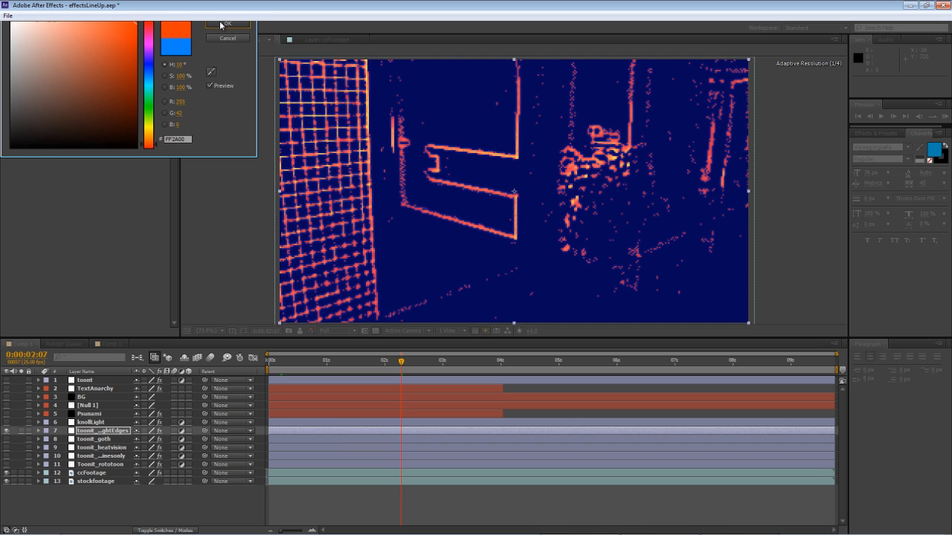
Step: At 0:00:03:02, enable Invert on the Blacklight Edges effect and preview the animated result
drag(402, 363, 454, 328)
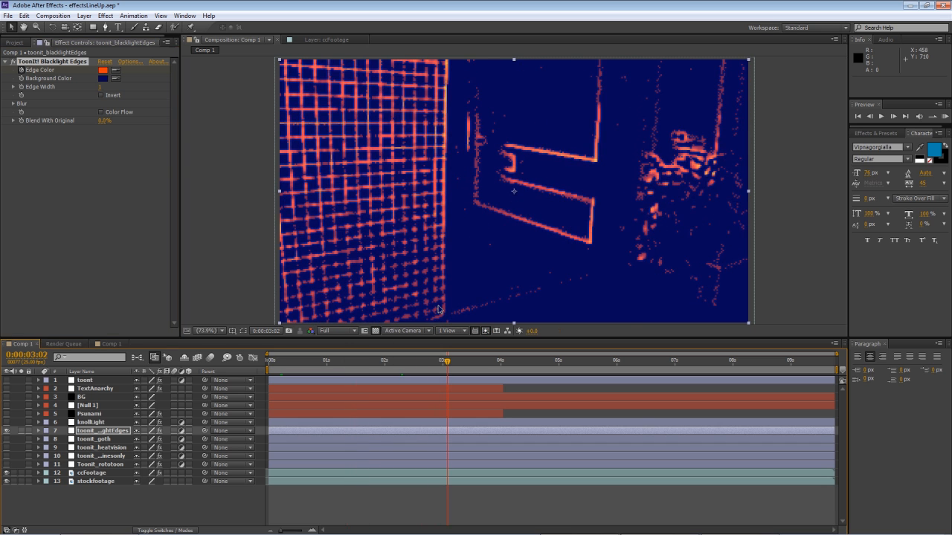
click(100, 94)
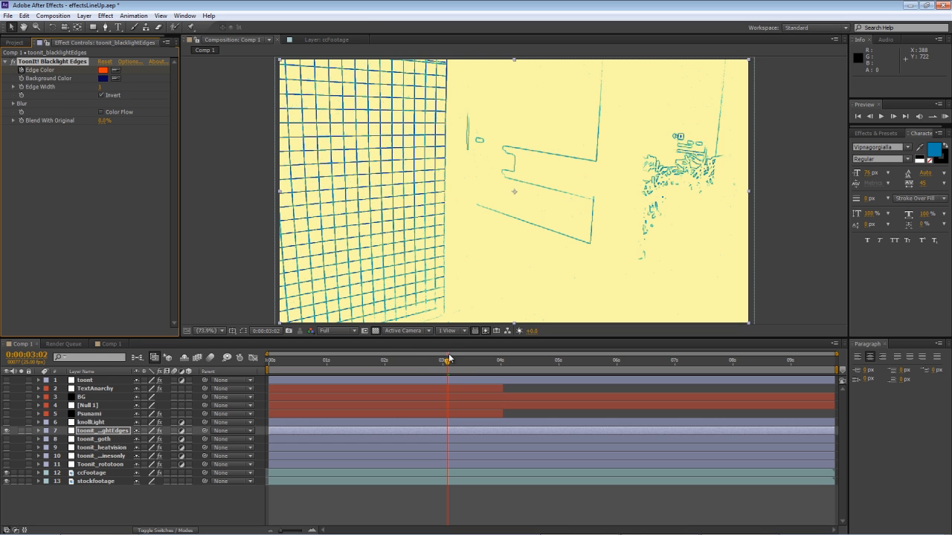
drag(447, 362, 478, 366)
key(KP_0)
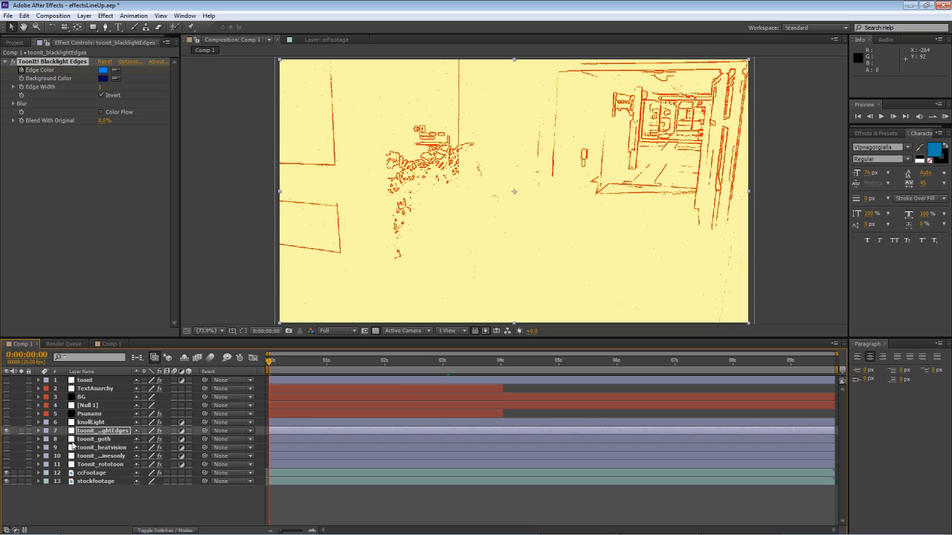
Step: Show the toonit_outlinesonly layer in place of toonit_blacklightEdges and preview it at 0:00:01:24 and 0:00:04:24
click(99, 456)
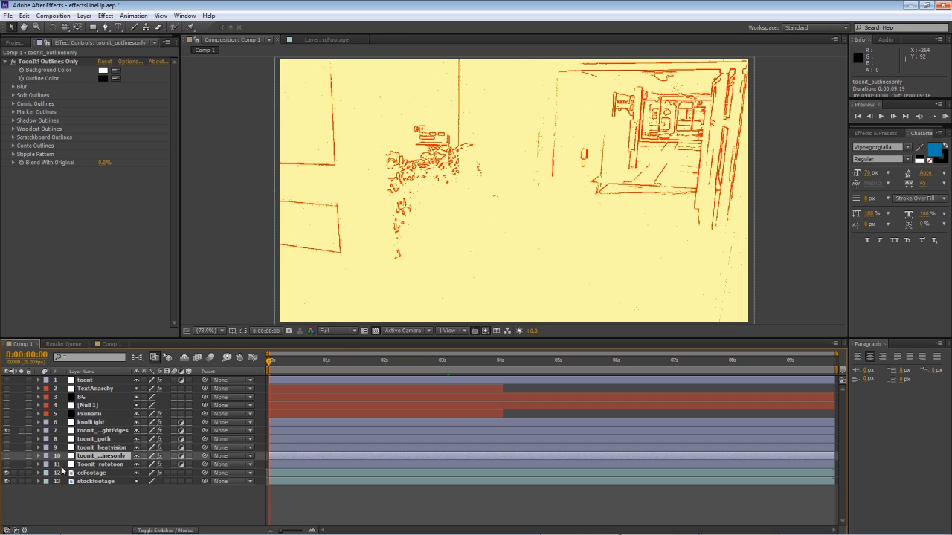
click(7, 455)
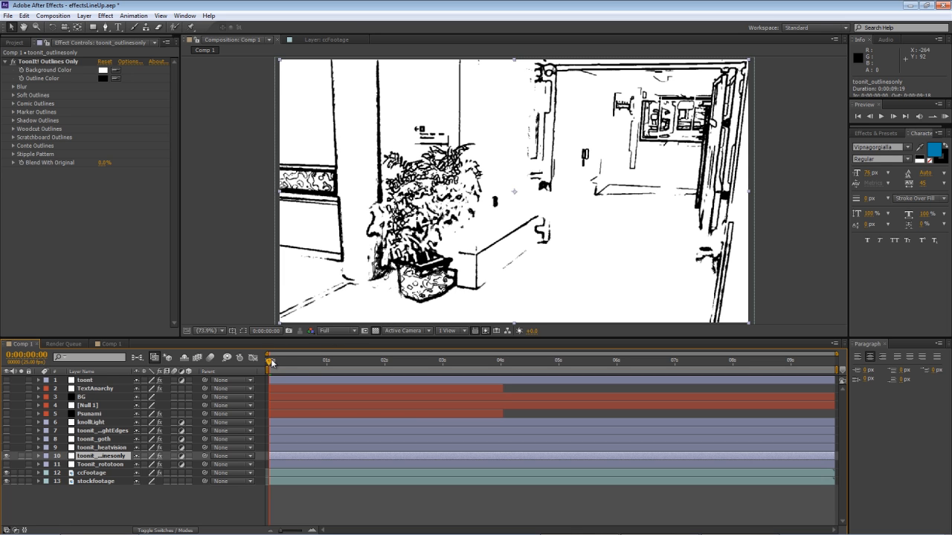
drag(269, 362, 383, 360)
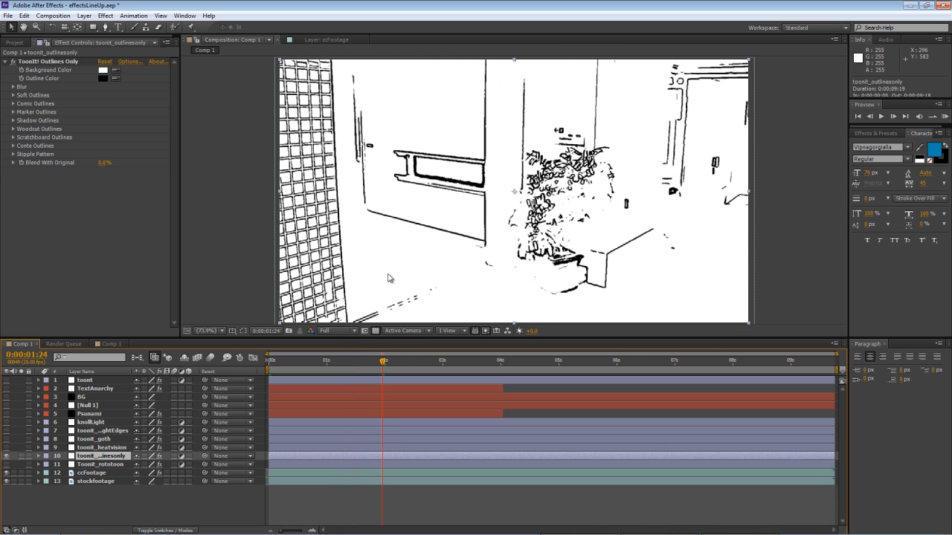
drag(362, 367, 556, 315)
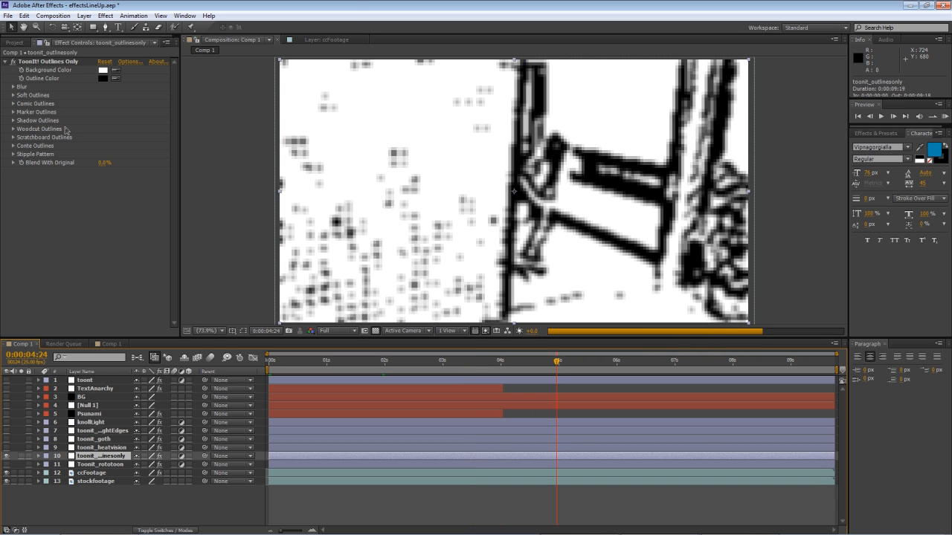
Step: In the Comic Outlines of ToonIt! Outlines Only, set Strength to 100% and, after trying Thickness 16, set Thickness to 1
click(14, 104)
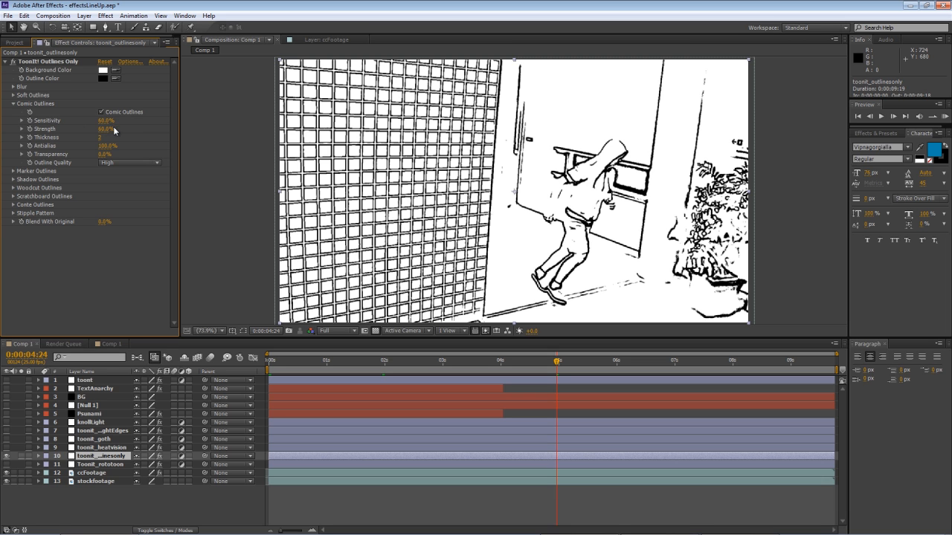
drag(104, 130, 190, 122)
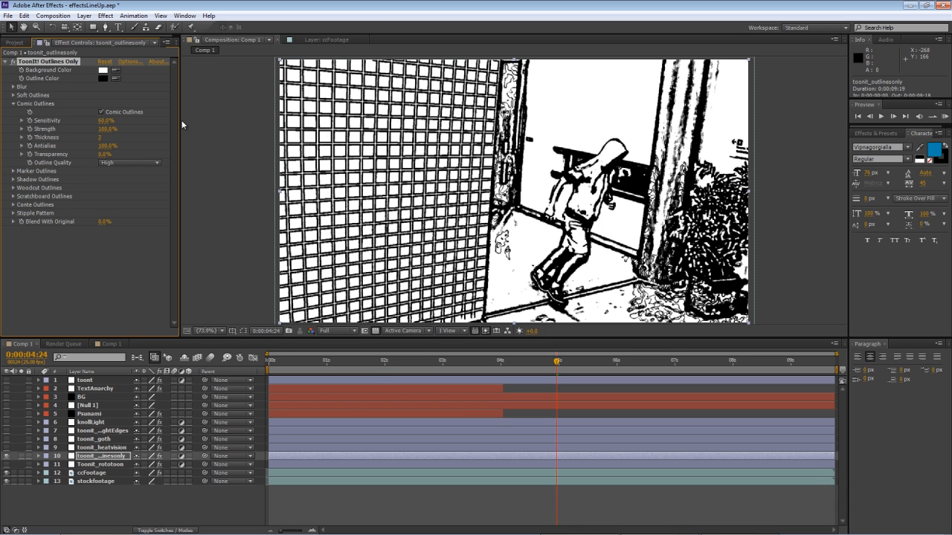
drag(99, 138, 107, 138)
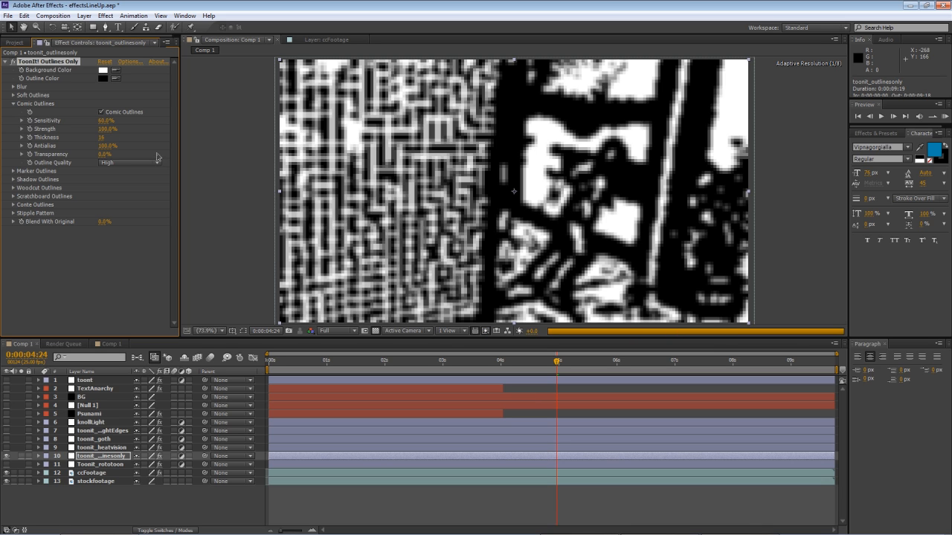
drag(99, 137, 87, 141)
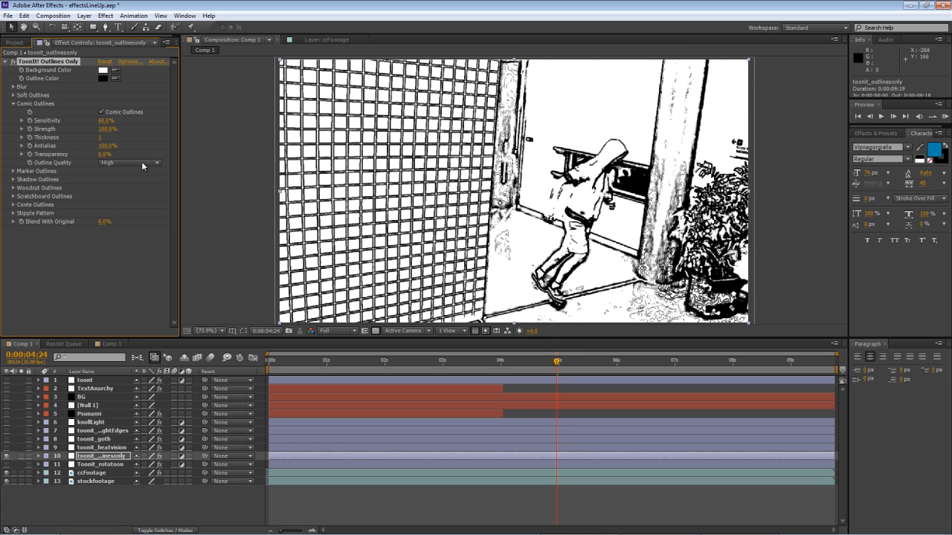
Step: Try Comic Outlines Antialias at 0%, undo it, and raise Transparency to about 30%, keeping Outline Quality at High
drag(105, 146, 15, 154)
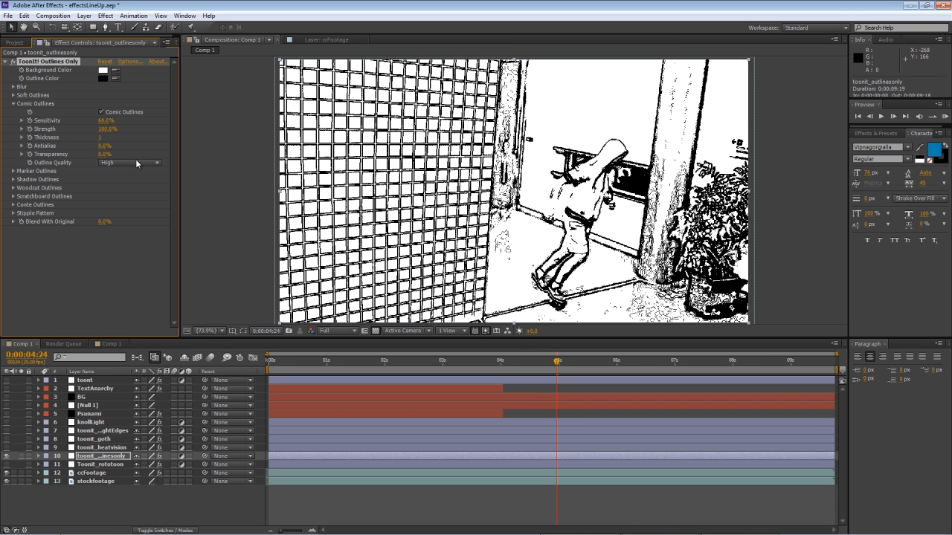
key(ctrl+z)
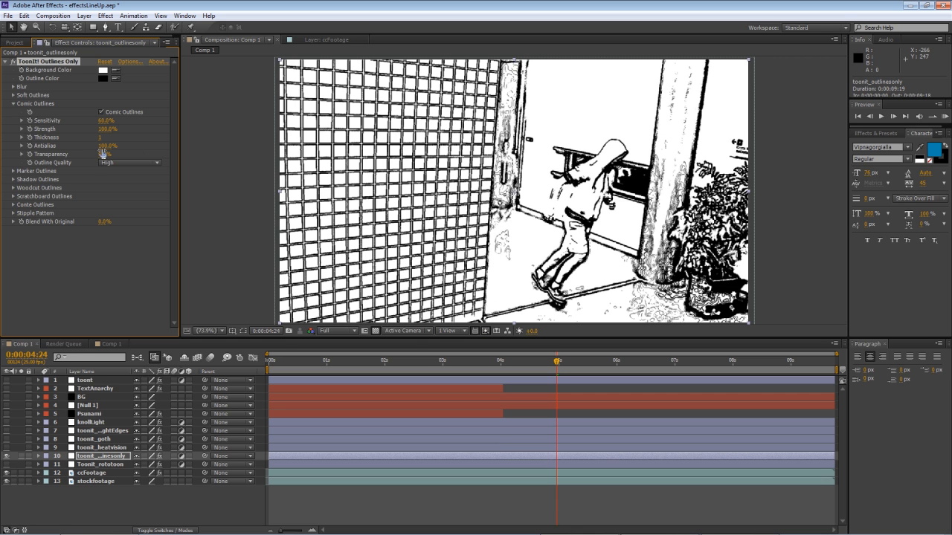
drag(104, 153, 134, 159)
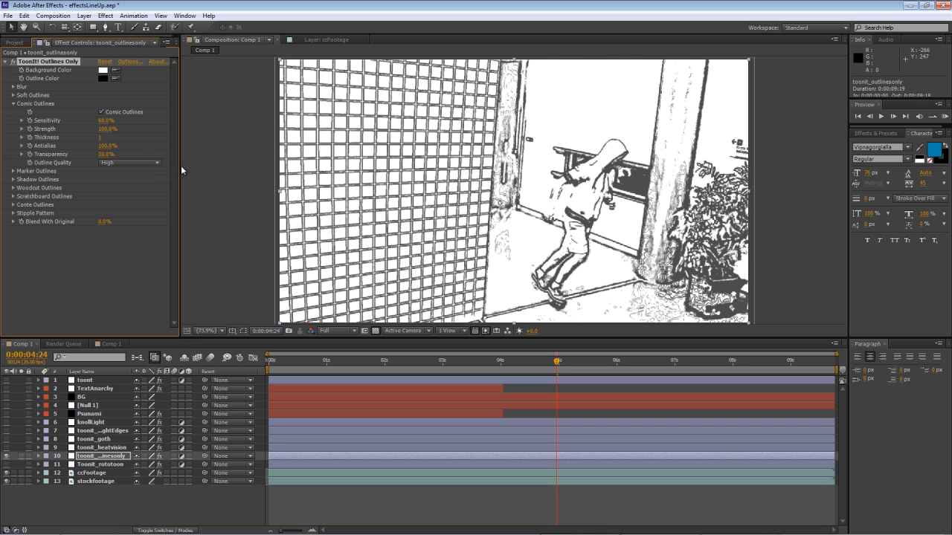
click(113, 163)
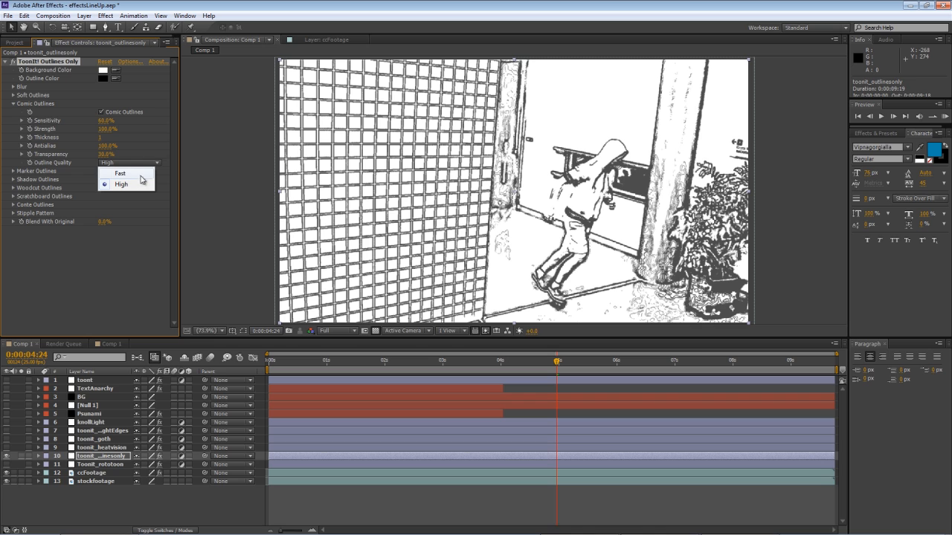
click(141, 238)
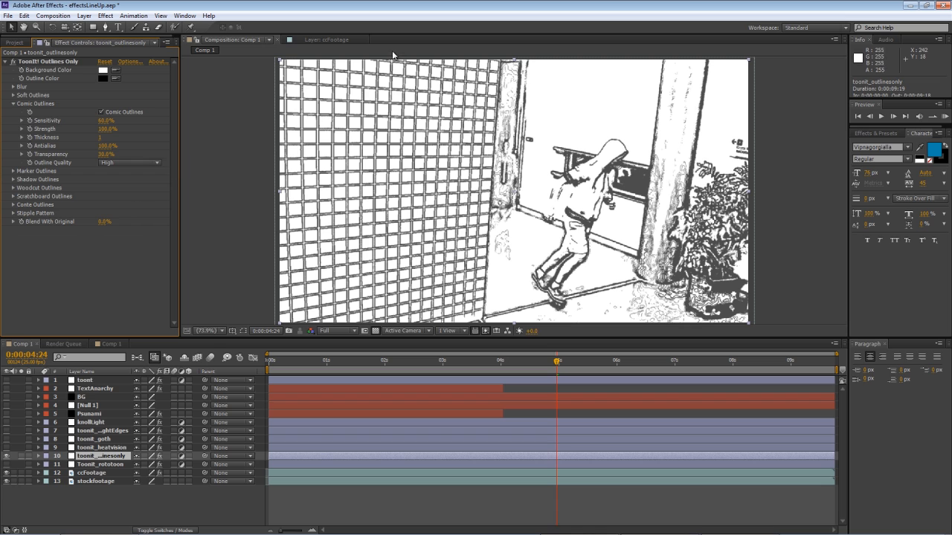
Step: Hide the toonit_outlinesonly layer, return to 0:00:00:00 and select the knollLight layer
click(7, 456)
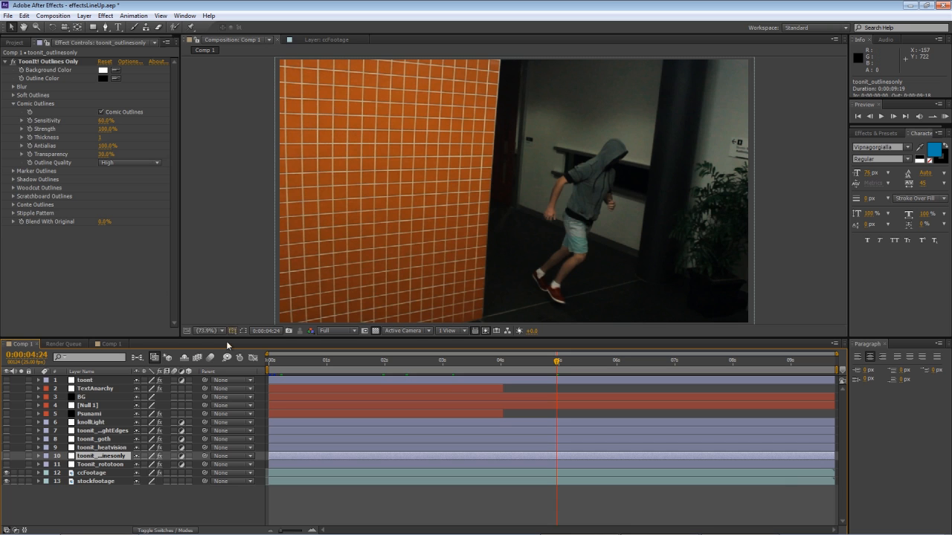
drag(294, 361, 237, 374)
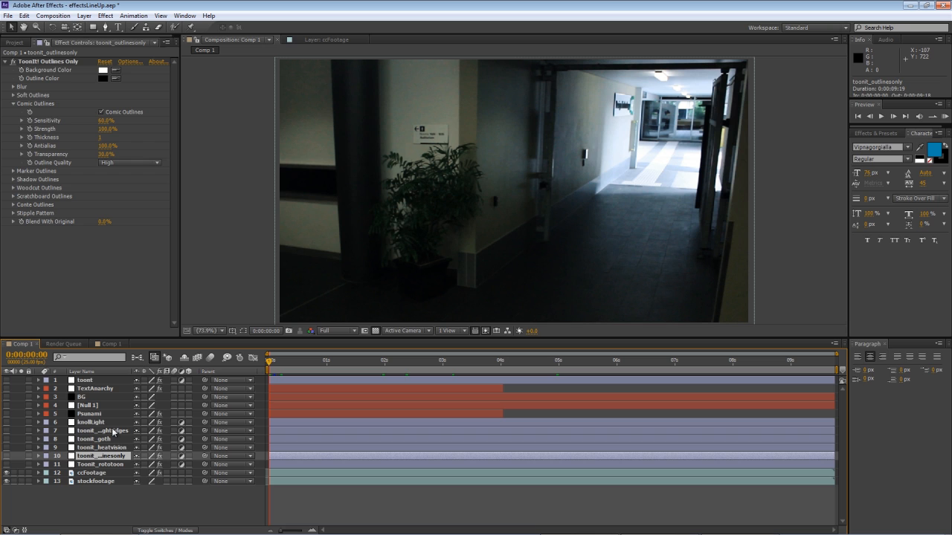
click(89, 425)
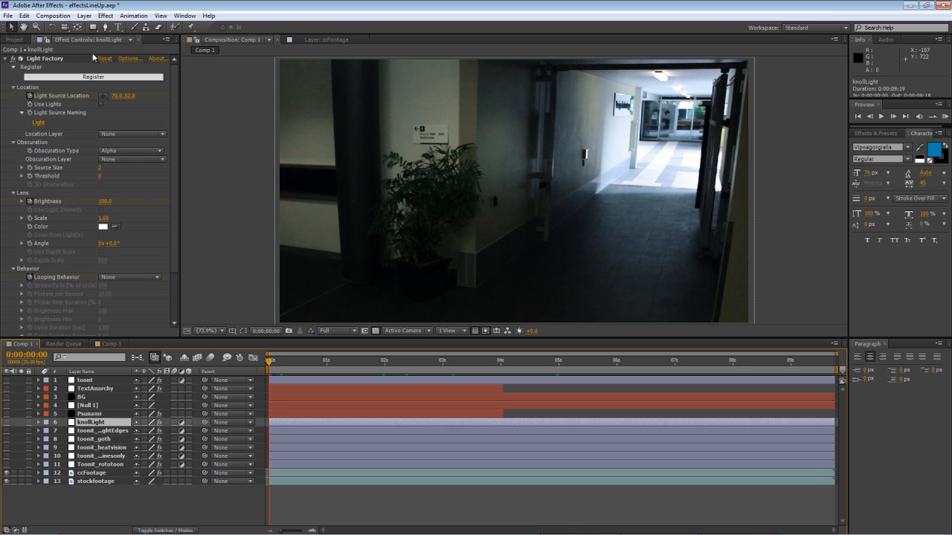
Step: Locate the Knoll Light Factory group among the available effects without applying anything
click(105, 15)
click(106, 16)
click(106, 16)
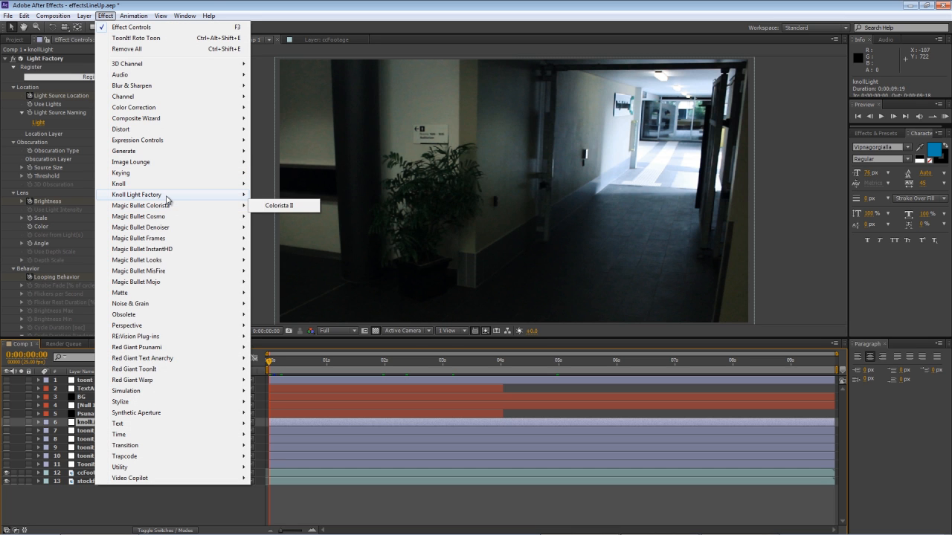
mouse_move(168, 200)
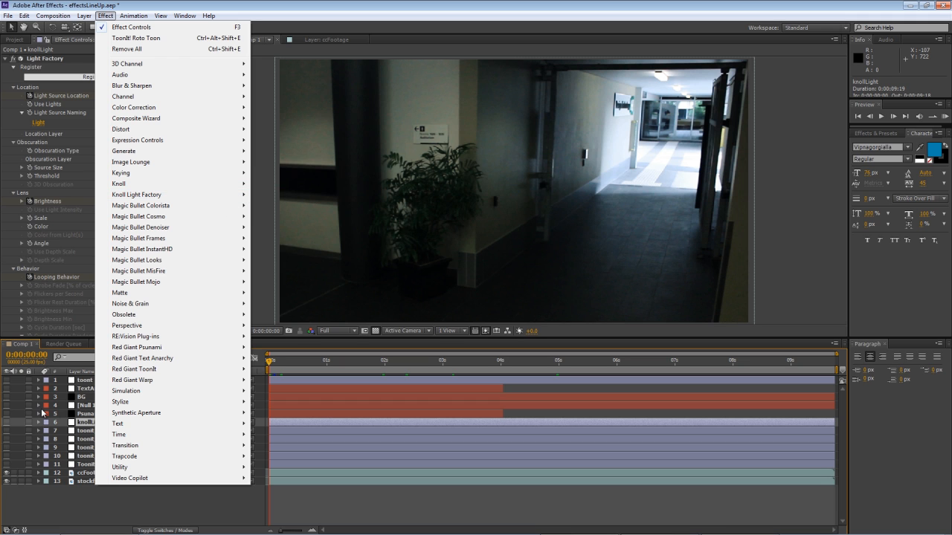
click(90, 499)
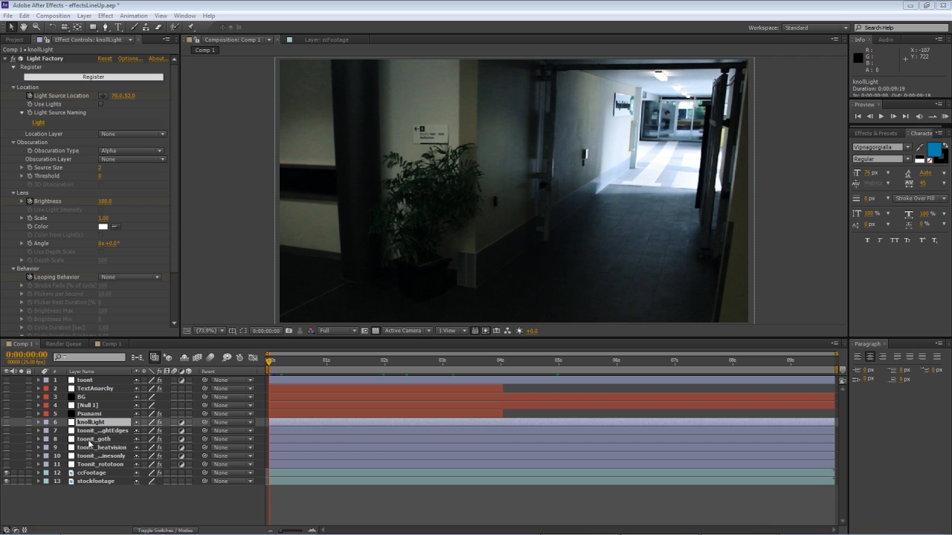
Step: Show the knollLight layer, preview its flare at 0:00:06:01 and review Light Factory's Lens and Behavior settings
click(7, 422)
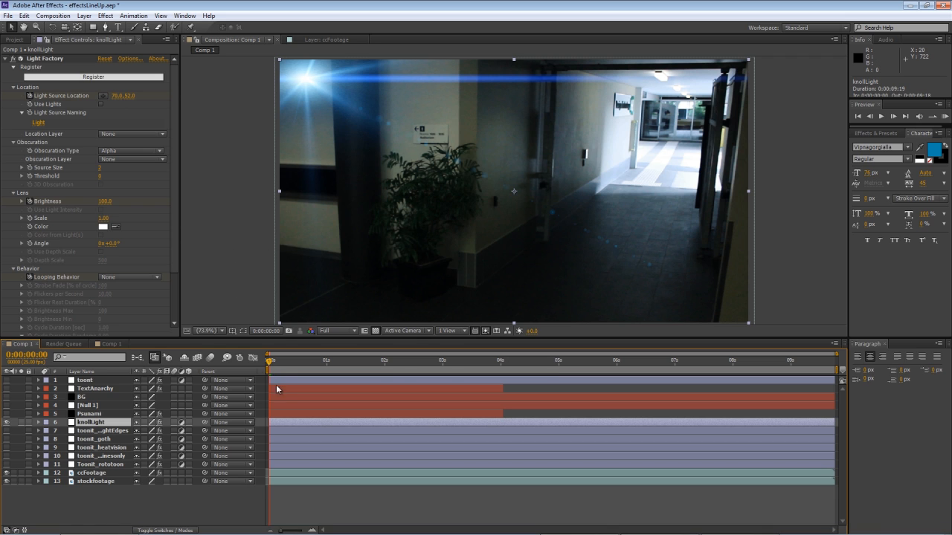
drag(270, 360, 619, 214)
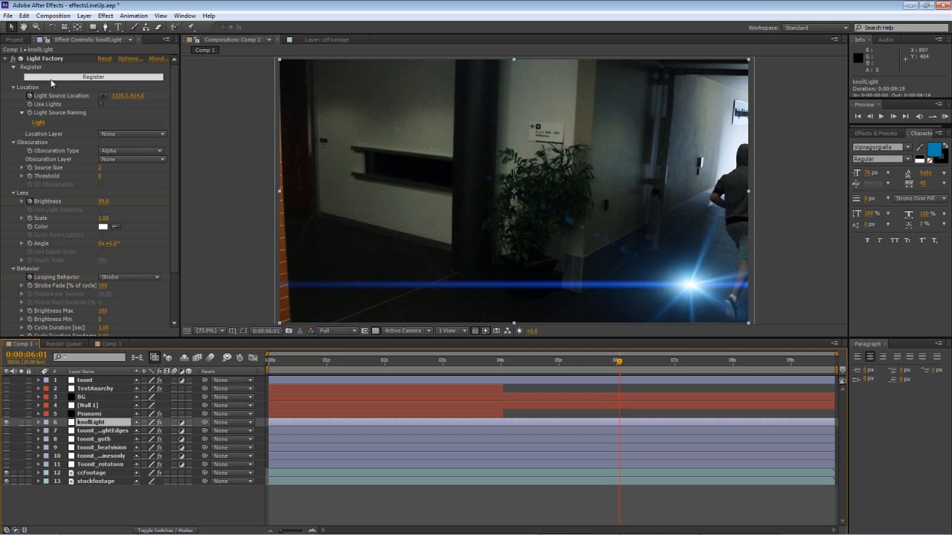
scroll(54, 87, down, 1)
scroll(116, 139, down, 2)
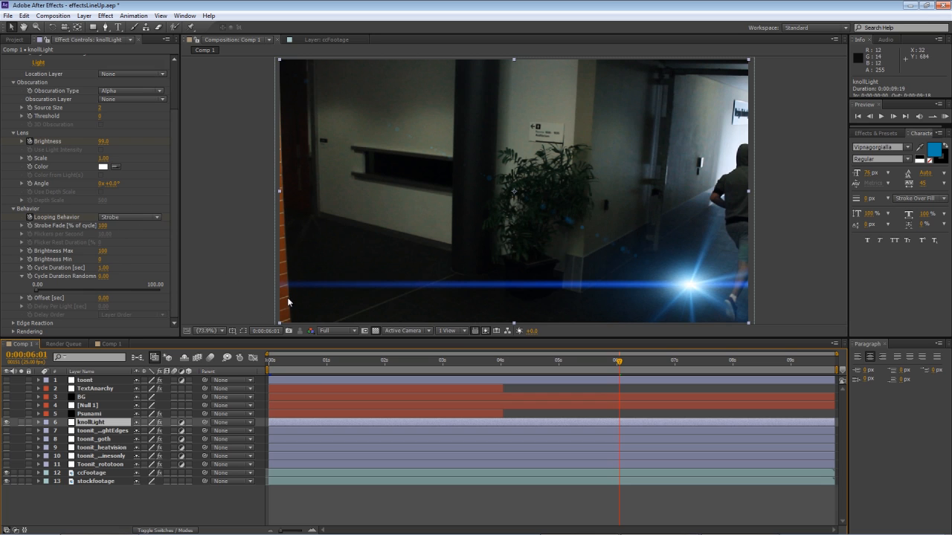
Step: Preview the knollLight flare animation at 0:00:05:04, 0:00:09:18 and back at 0:00:04:01
drag(617, 361, 561, 291)
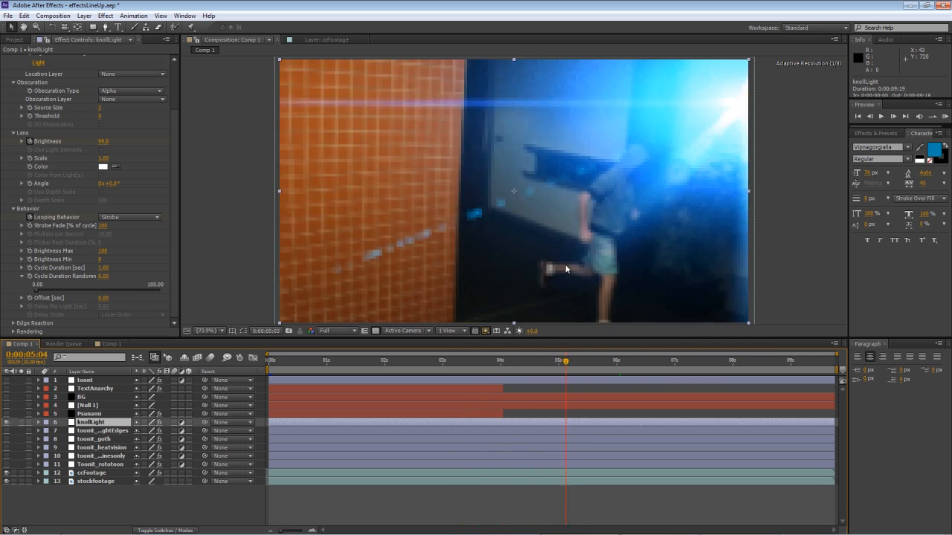
drag(652, 251, 794, 198)
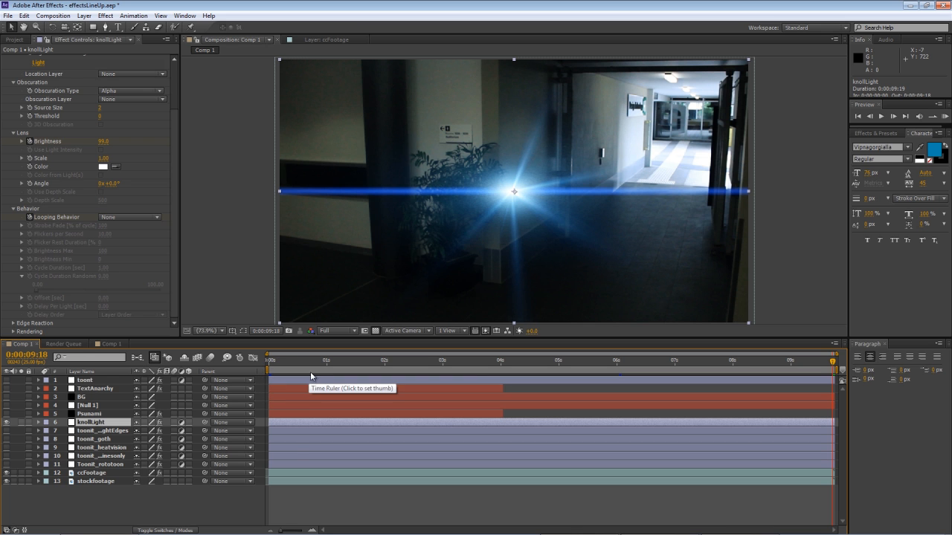
drag(297, 361, 503, 283)
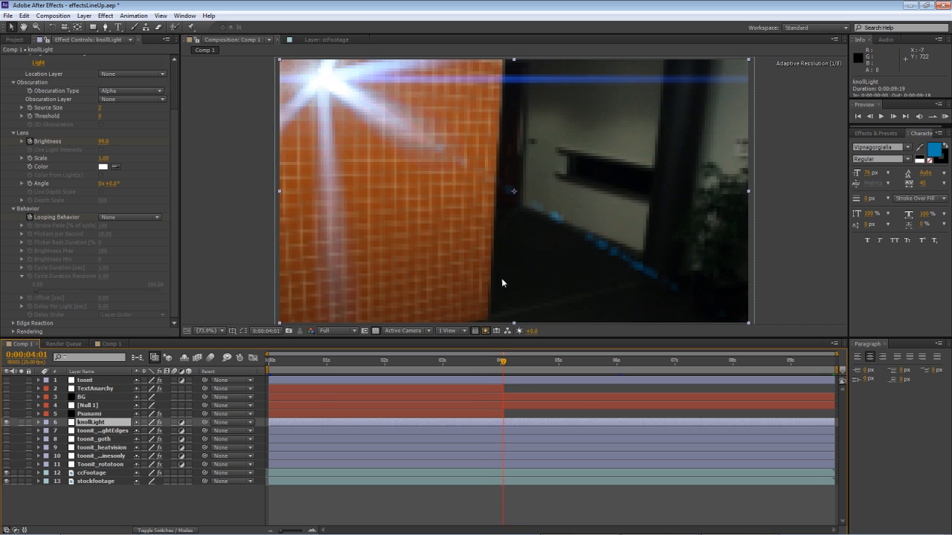
Step: Hide knollLight, show the Psunami layer instead, and open its effect settings with the time at 0:00:00:03
click(7, 422)
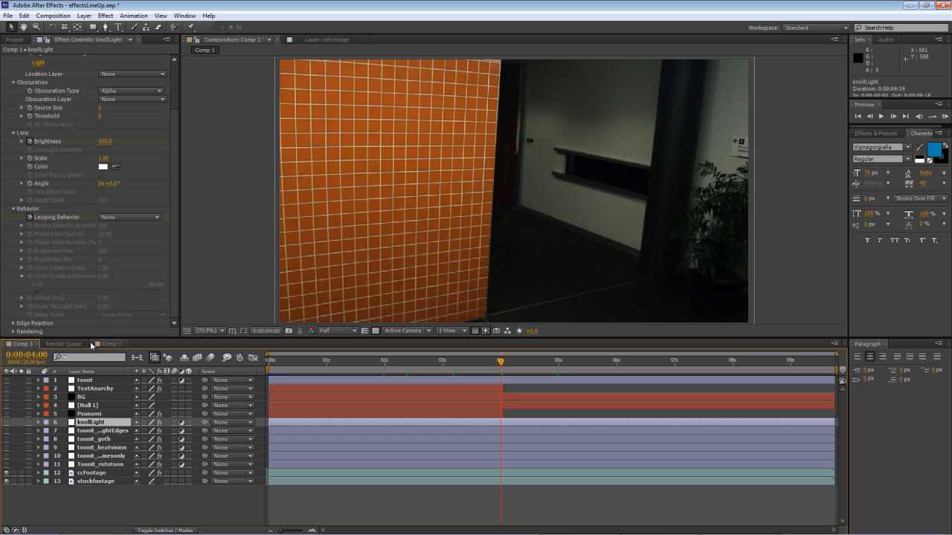
click(9, 415)
drag(283, 364, 275, 364)
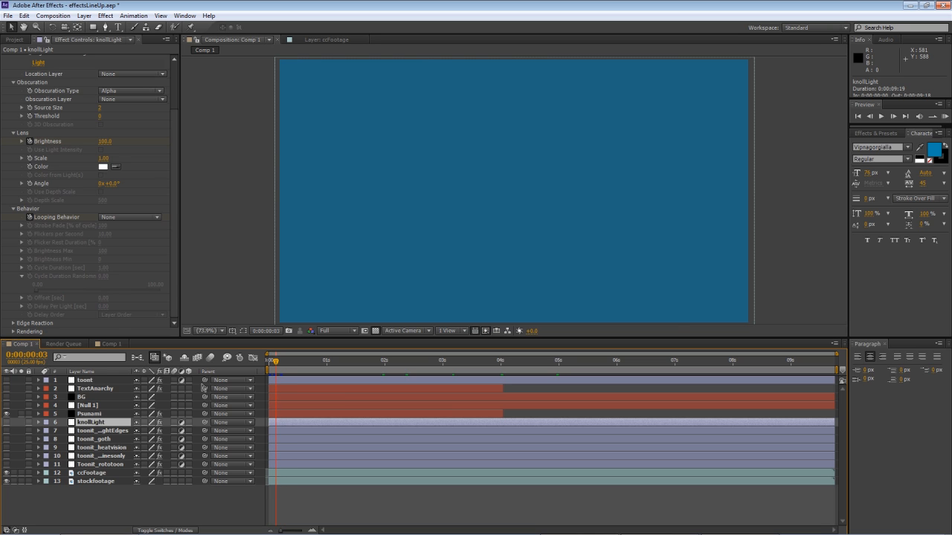
click(99, 414)
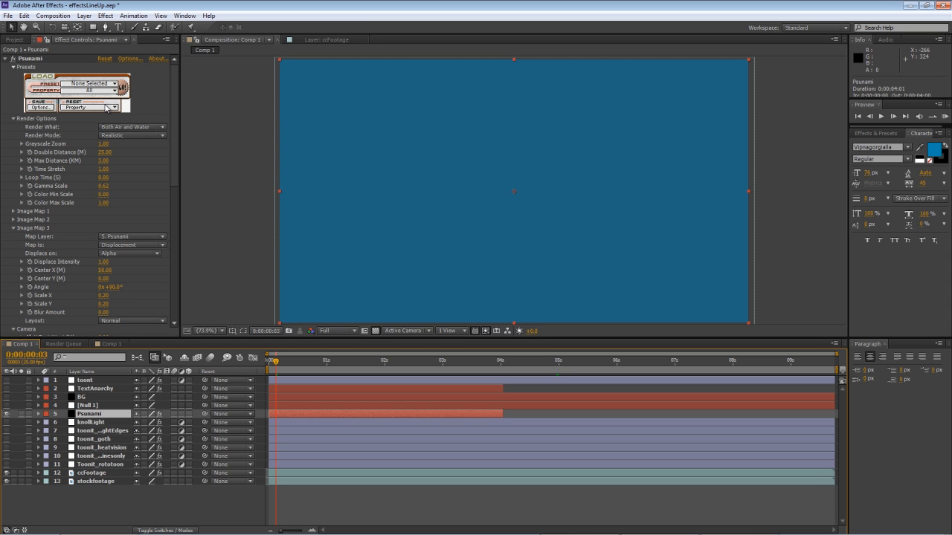
Step: Look through the property groups Psunami can reset and preview the ocean at 0:00:02:05
click(108, 108)
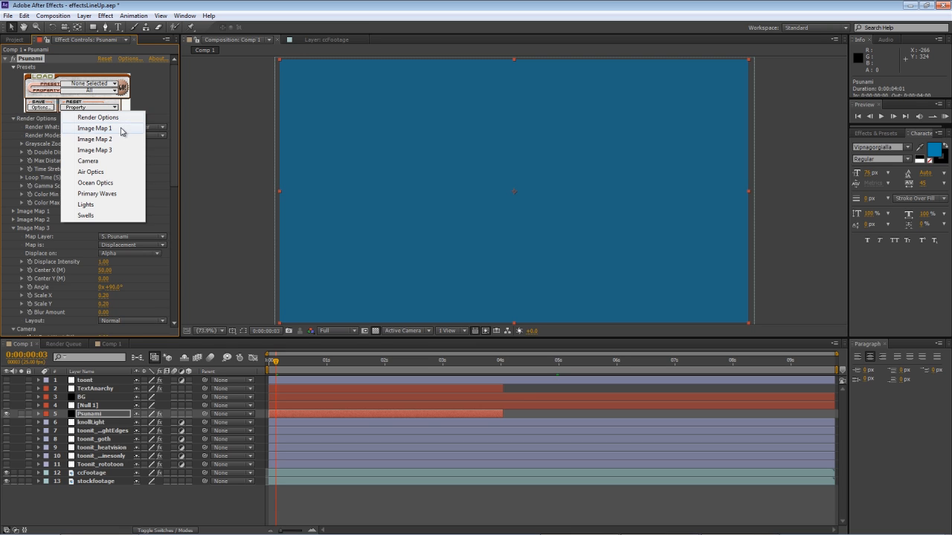
click(153, 179)
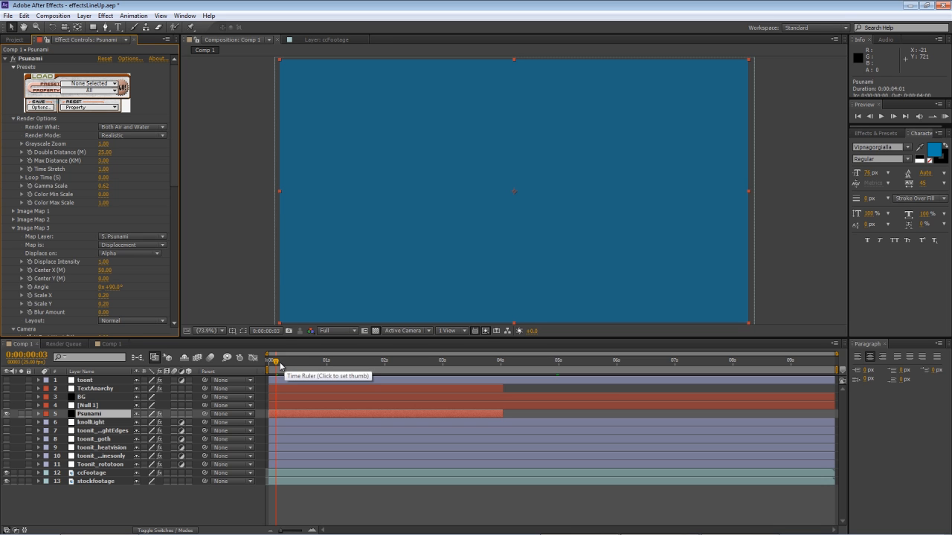
drag(280, 365, 397, 385)
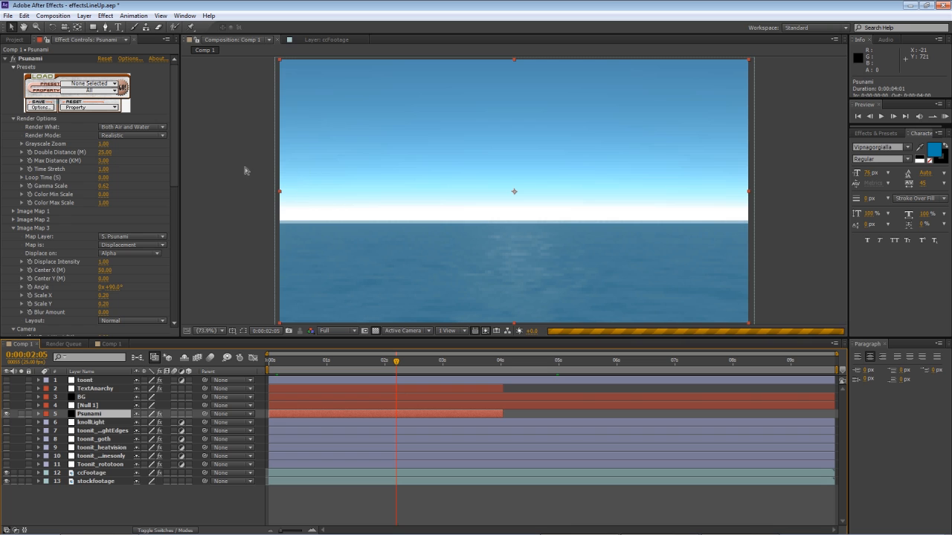
Step: Reset Psunami's Swells properties and preview the ocean at 0:00:02:09
click(102, 108)
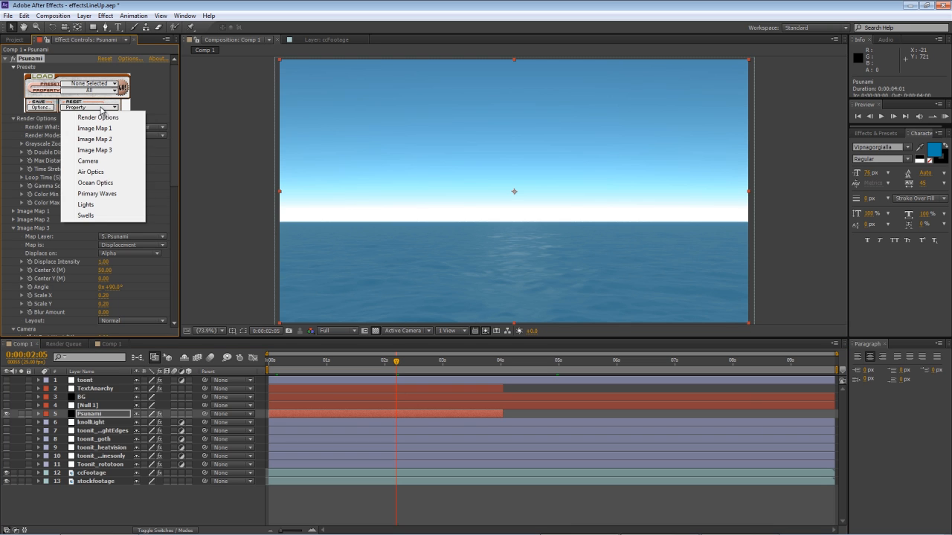
click(103, 216)
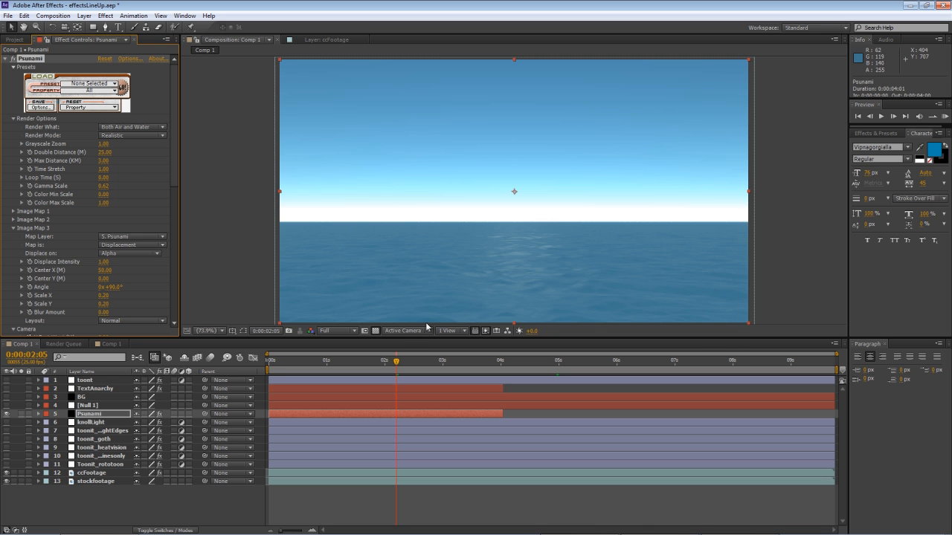
drag(396, 362, 410, 380)
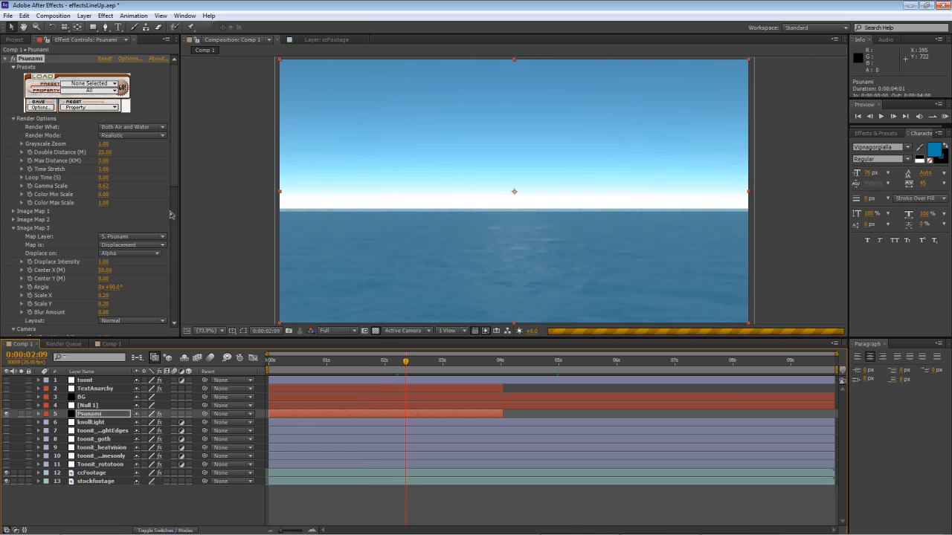
Step: In Psunami's Image Map 3, keep the map type at Displacement and set Center Y to 810 and Center X to 1140
click(139, 246)
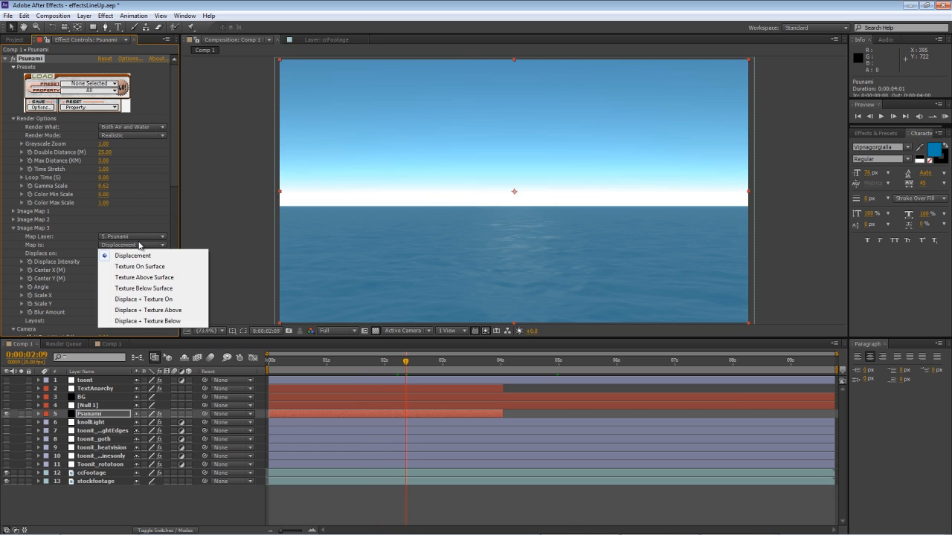
click(144, 222)
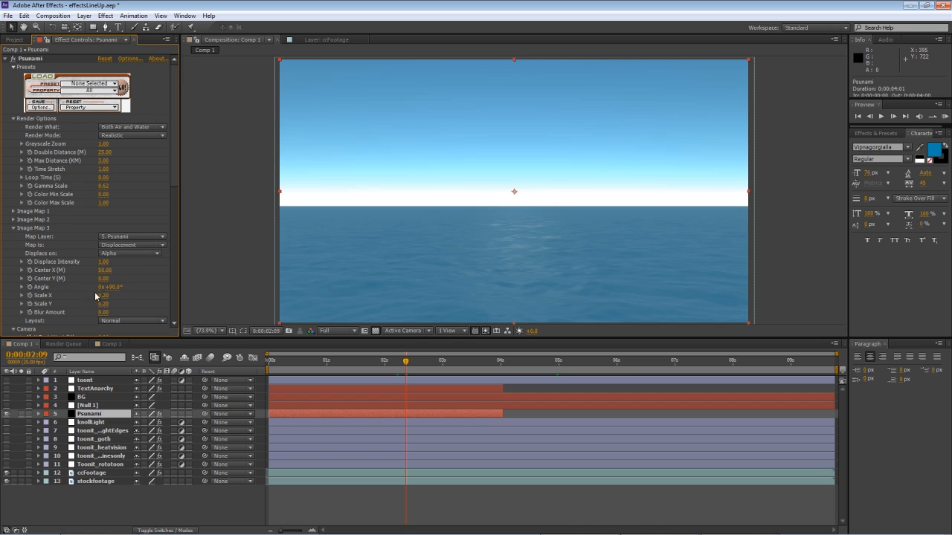
drag(104, 279, 123, 269)
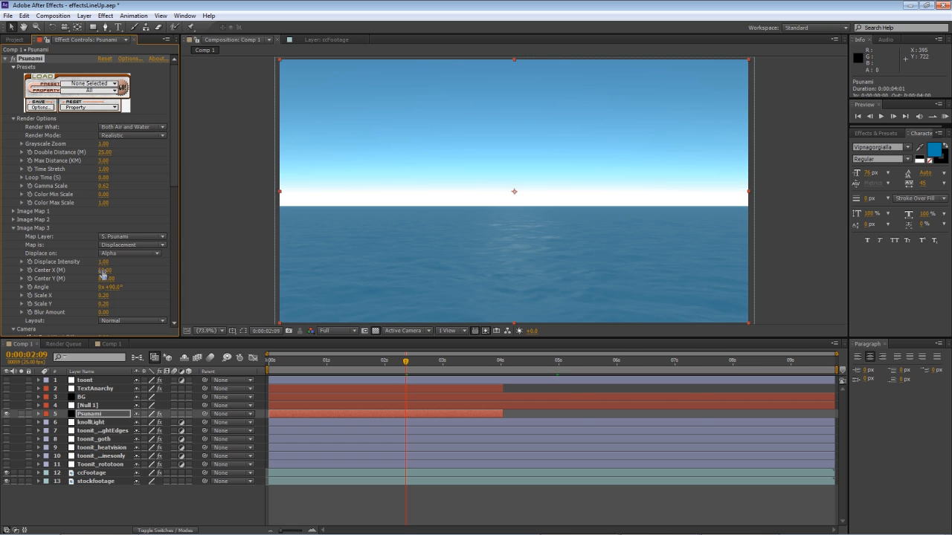
drag(104, 271, 159, 273)
Step: At 0:00:02:01, set the Water Color in Psunami's Ocean Optics to bright blue 00B1FF
scroll(139, 238, down, 6)
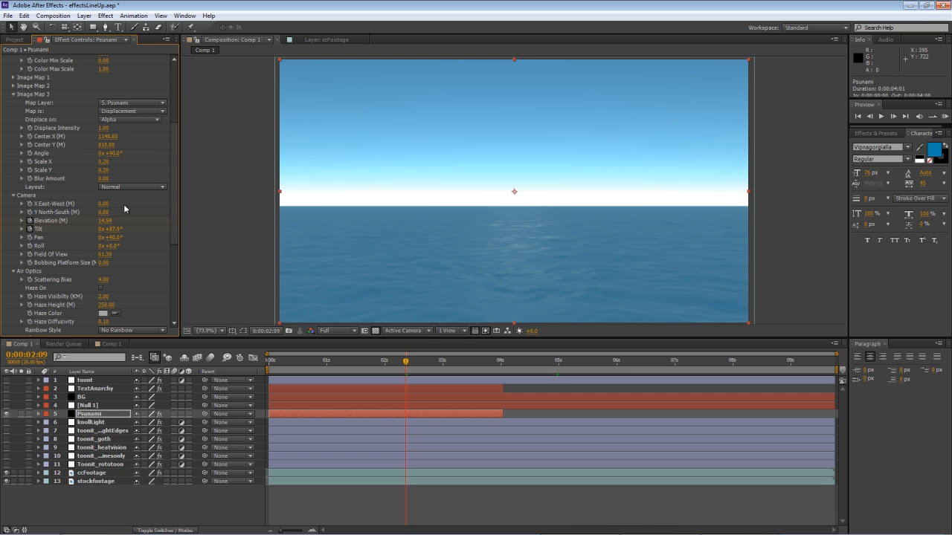
mouse_move(406, 362)
mouse_down()
mouse_move(351, 361)
mouse_move(387, 360)
mouse_up()
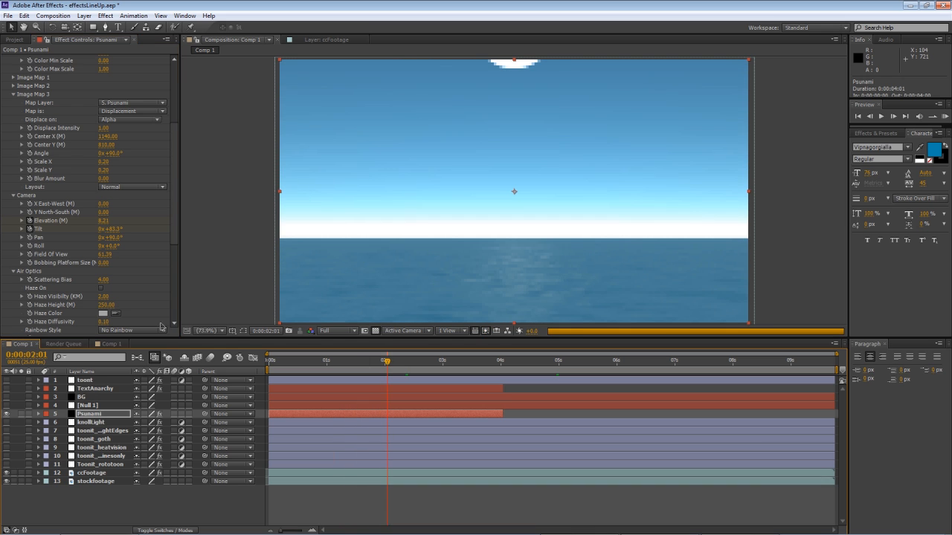
scroll(83, 254, down, 6)
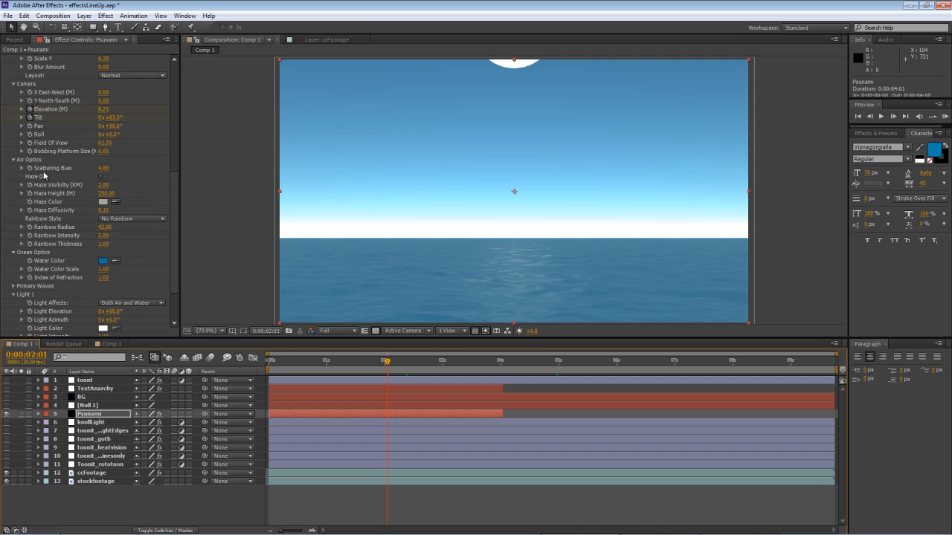
click(104, 205)
mouse_move(111, 104)
mouse_down()
mouse_move(112, 86)
mouse_move(66, 55)
mouse_move(131, 122)
mouse_move(136, 37)
mouse_move(148, 21)
mouse_up()
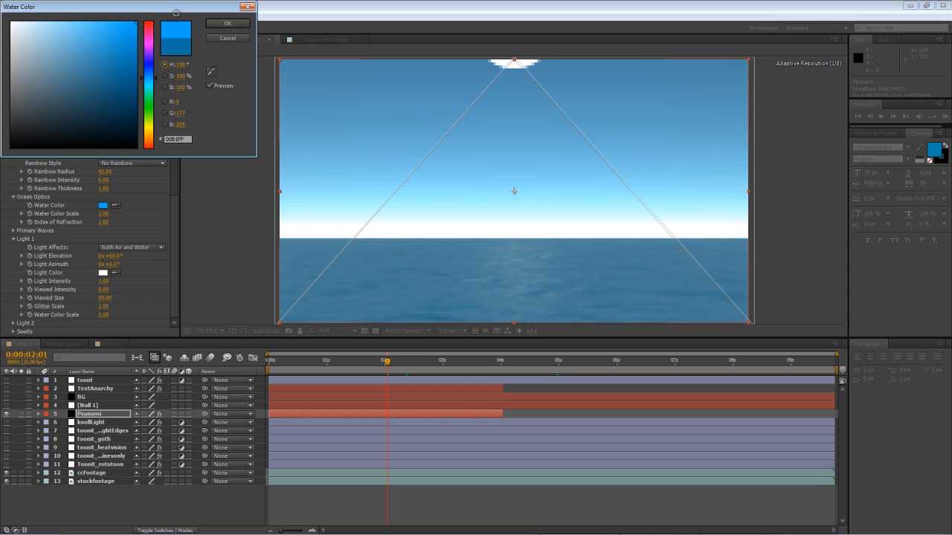
click(223, 25)
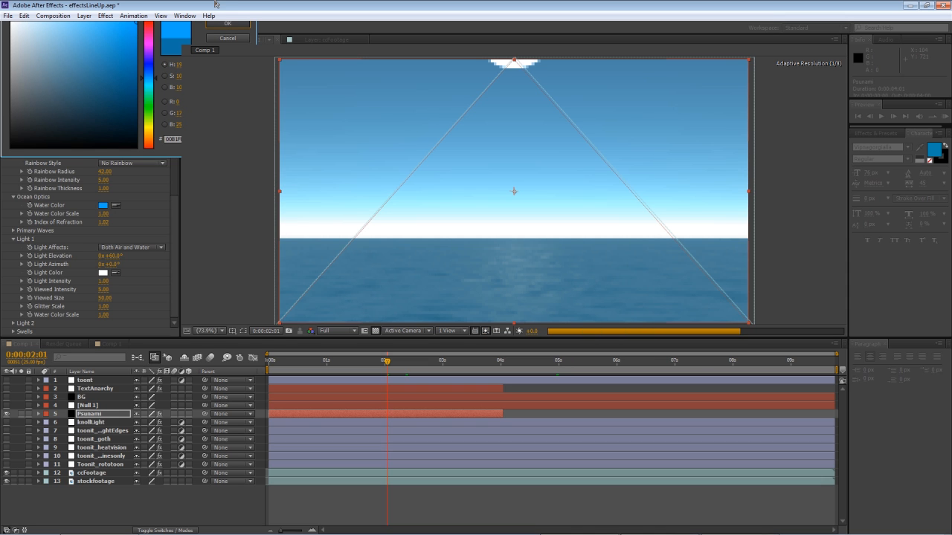
Step: At 0:00:01:18, sample the sky for Light 1's Light Color and change it to a brighter, fully saturated blue
drag(327, 360, 369, 357)
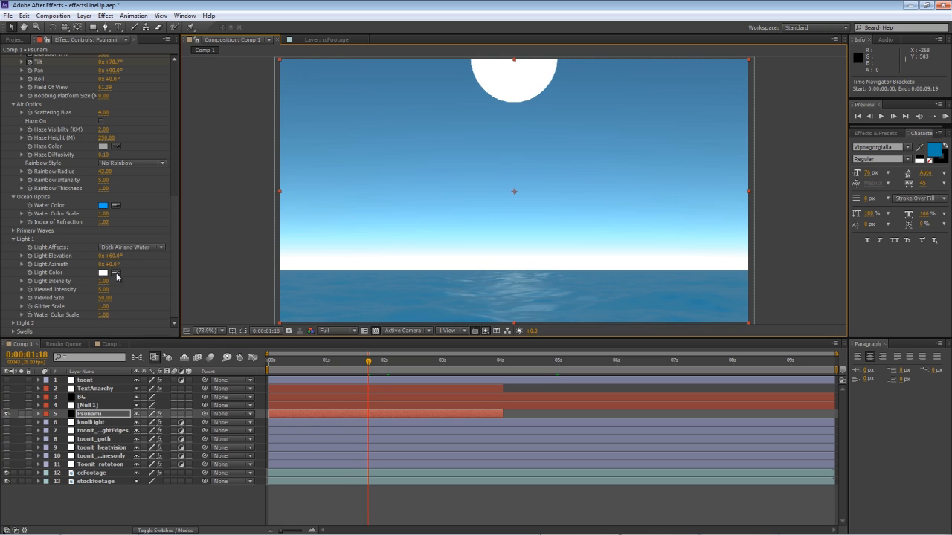
click(115, 272)
click(356, 124)
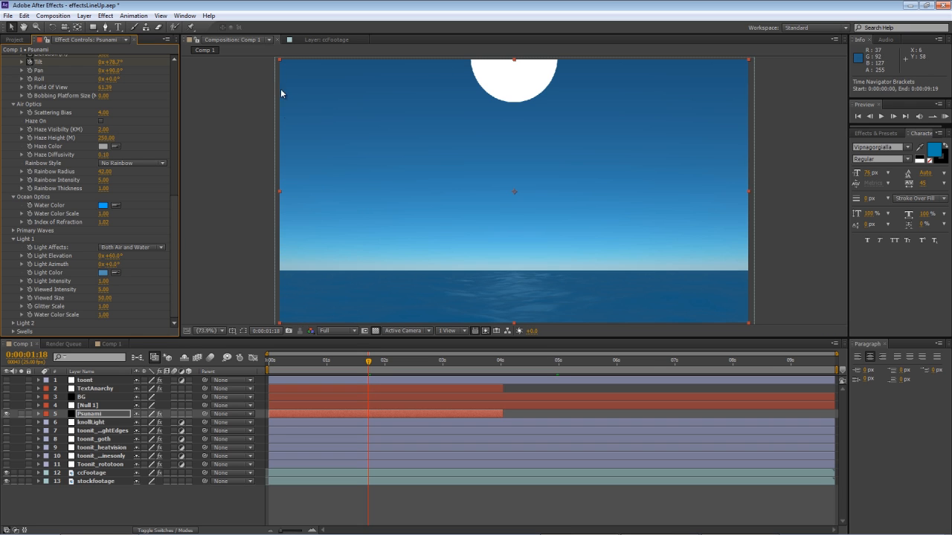
click(104, 273)
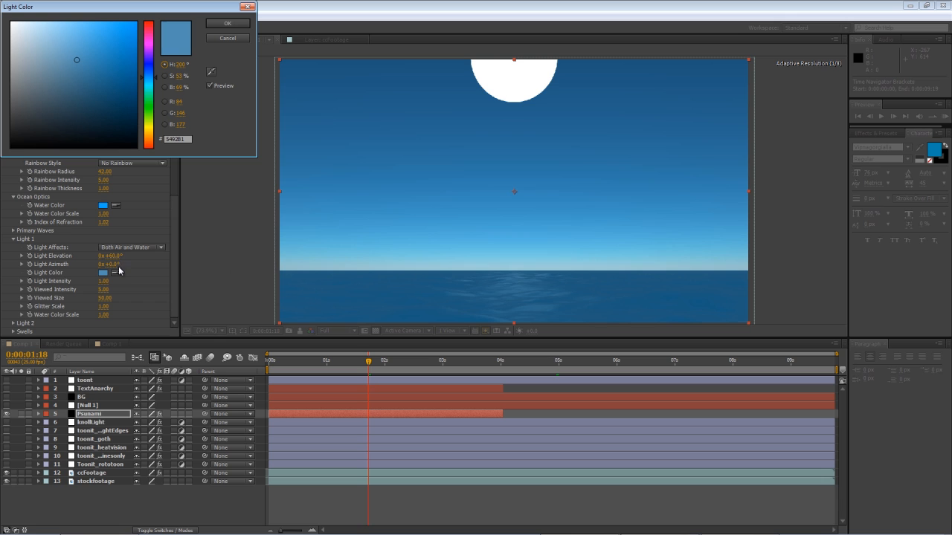
click(117, 85)
mouse_move(129, 76)
mouse_down()
mouse_move(139, 117)
mouse_move(139, 88)
mouse_move(172, 125)
mouse_move(163, 76)
mouse_move(97, 63)
mouse_move(50, 34)
mouse_move(126, 108)
mouse_move(190, 147)
mouse_move(127, 33)
mouse_up()
click(228, 24)
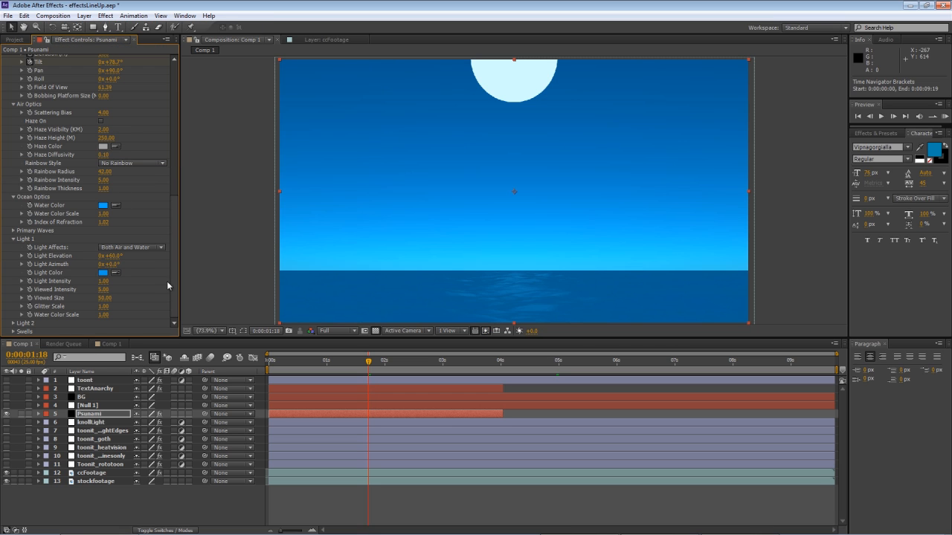
Step: Hide the Psunami layer and show the BG layer
click(7, 414)
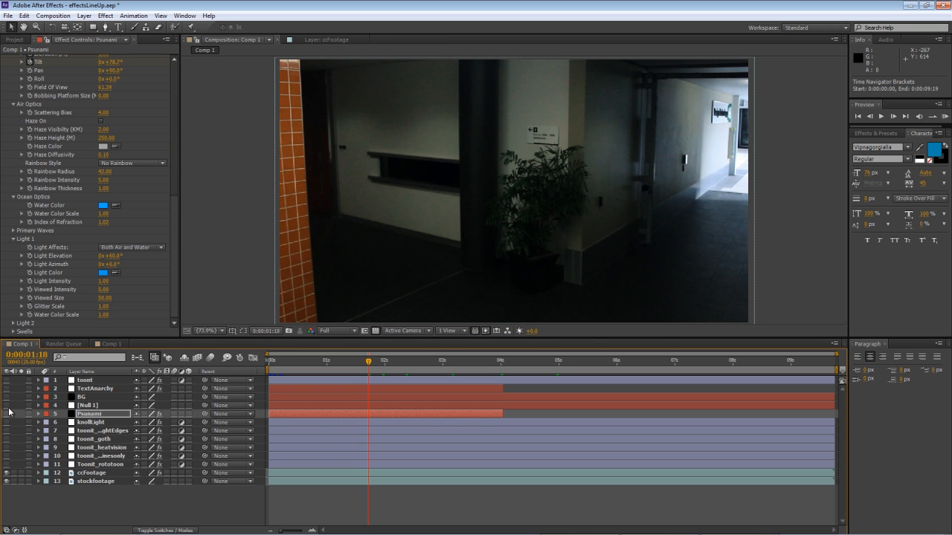
click(8, 397)
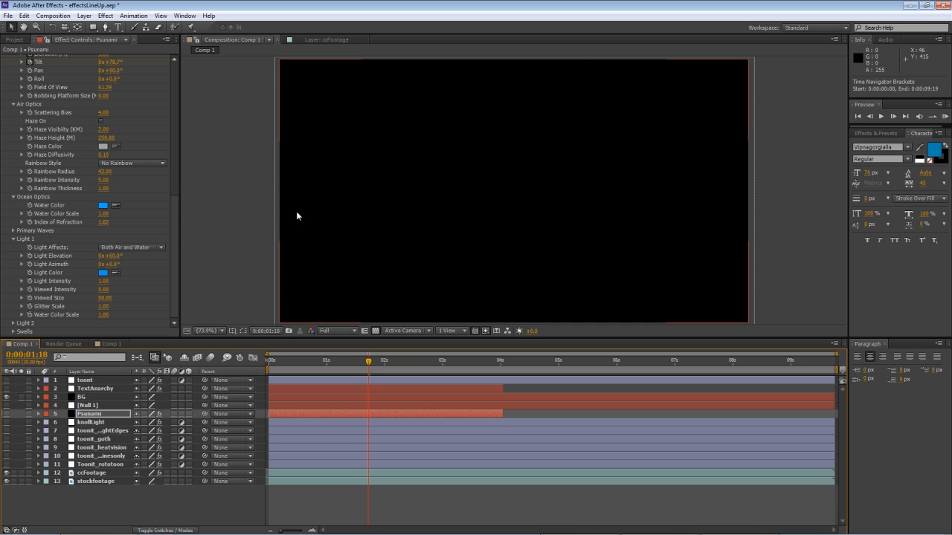
Step: Show the TextAnarchy layer, open its Text Hacker settings and preview the opening text animation
click(7, 389)
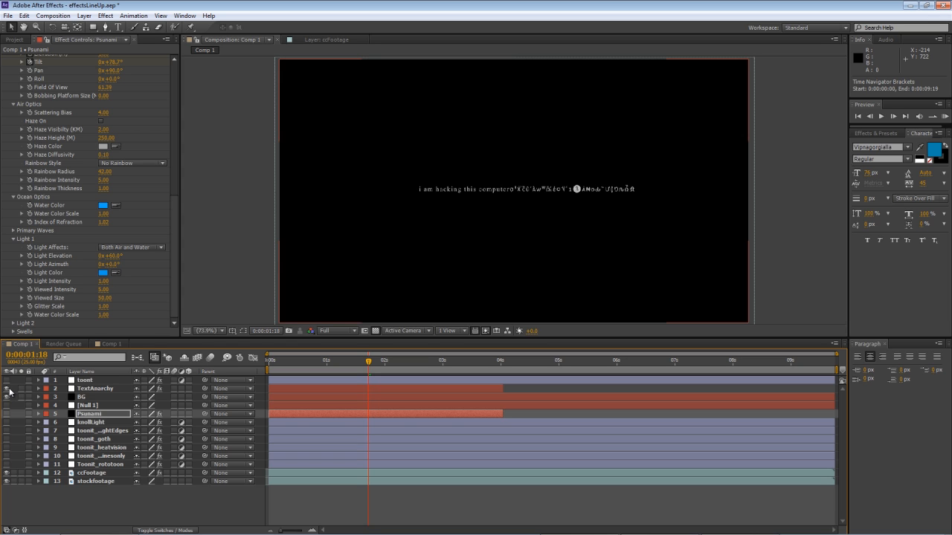
scroll(418, 177, up, 3)
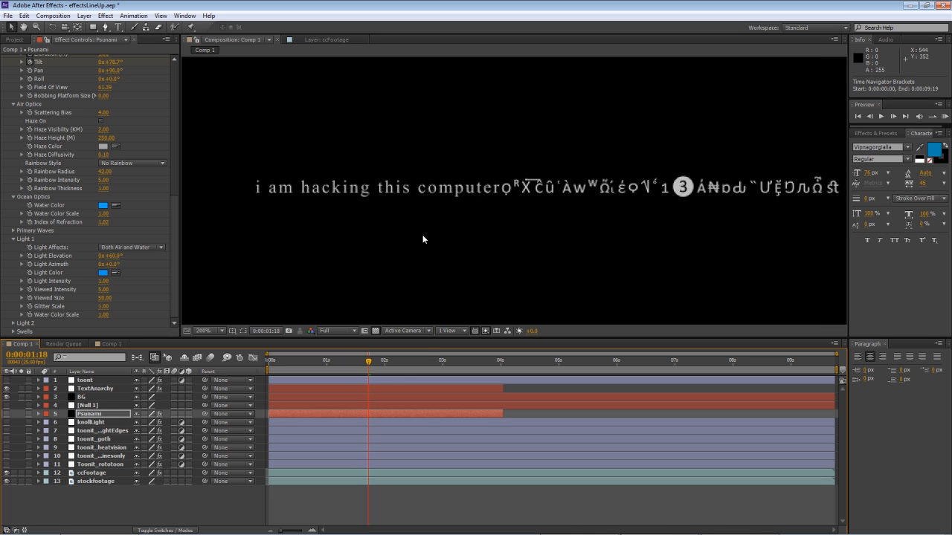
drag(362, 364, 269, 364)
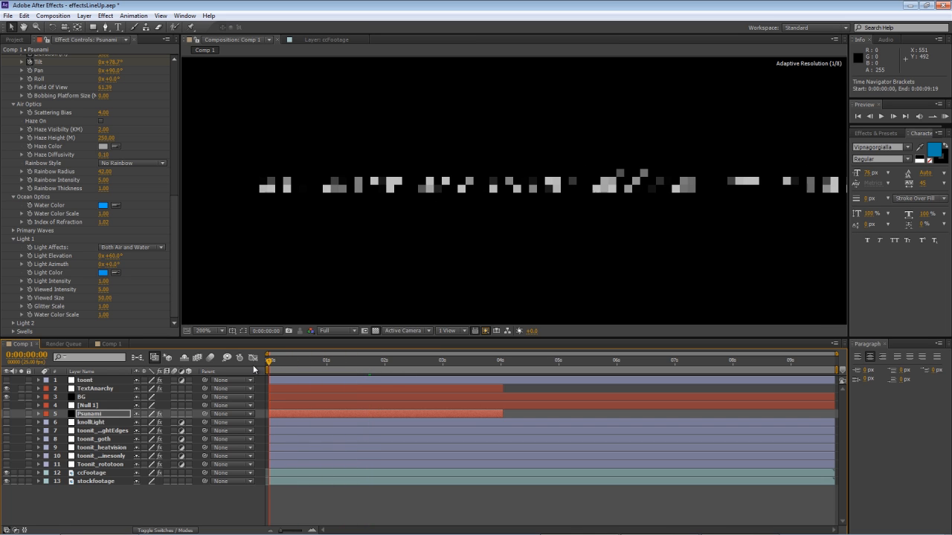
click(95, 388)
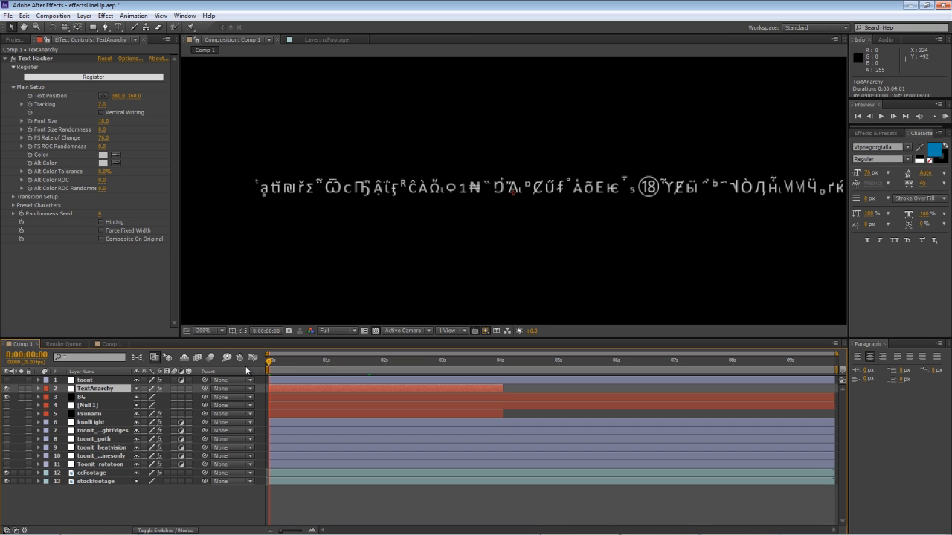
drag(270, 363, 297, 292)
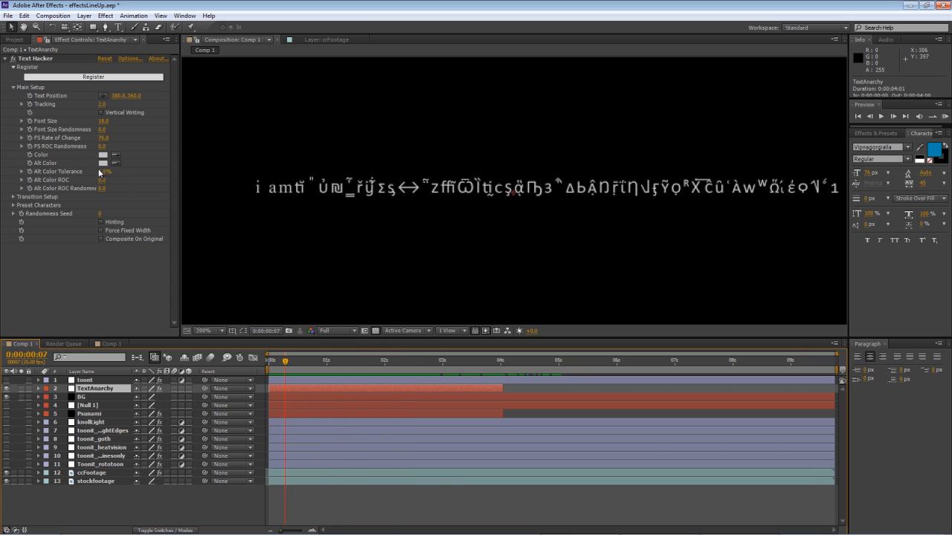
drag(102, 173, 123, 173)
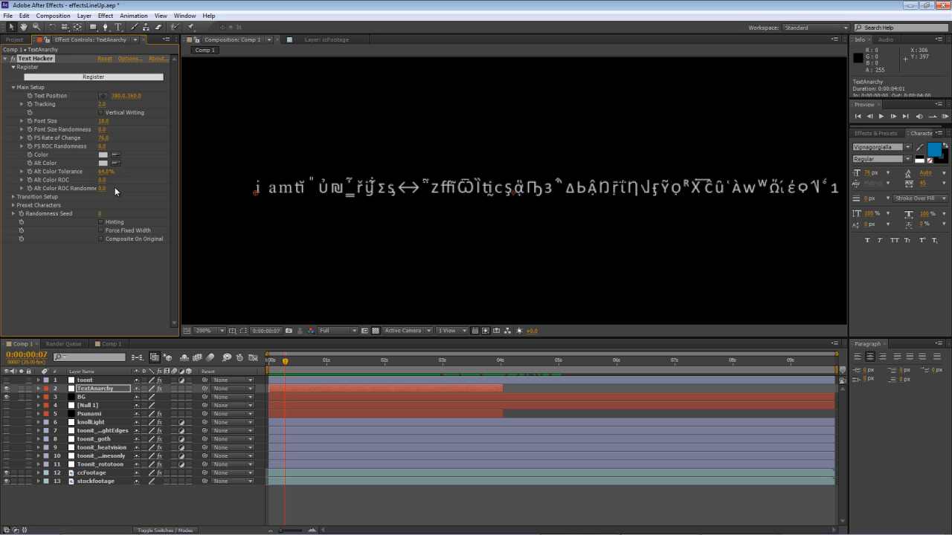
drag(101, 216, 258, 191)
key(space)
drag(372, 326, 369, 324)
click(102, 223)
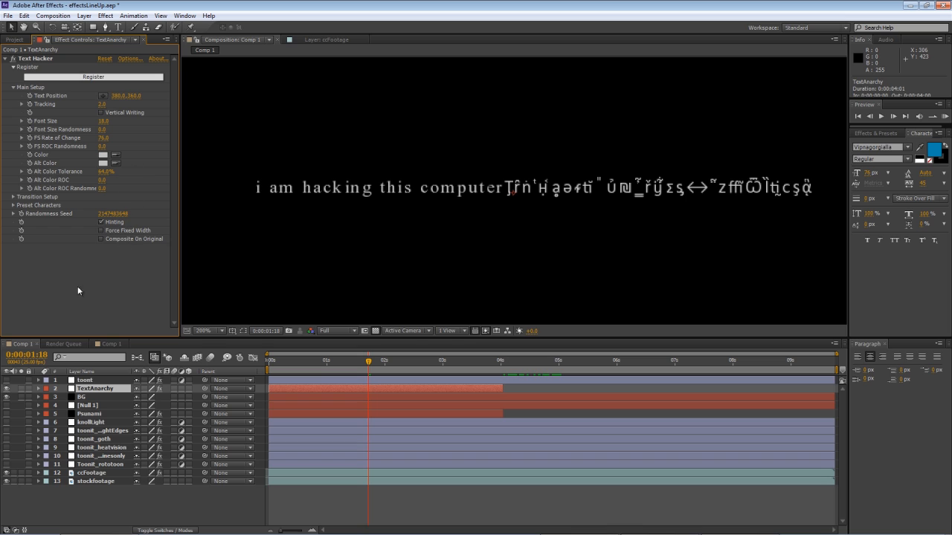
Step: Try Text Hacker's Force Fixed Width and Composite On Original options on the text
click(102, 231)
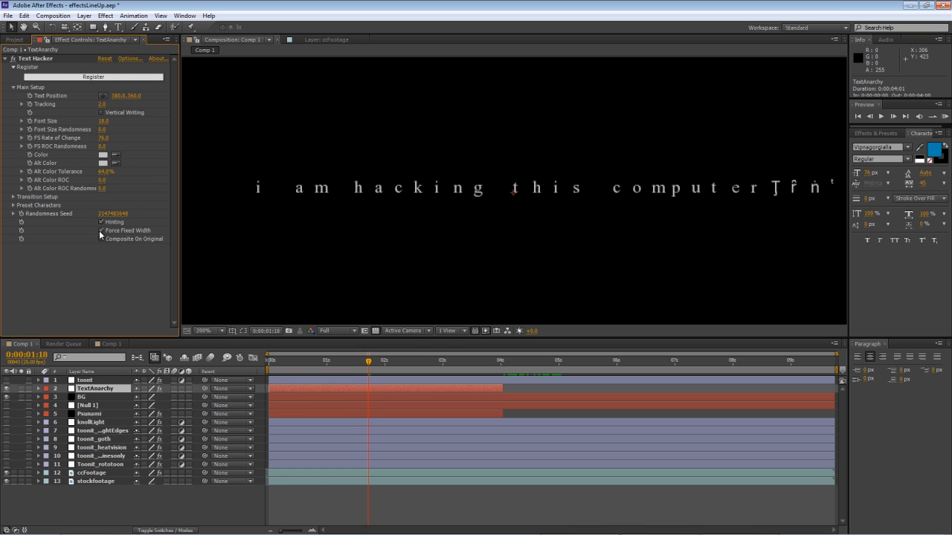
click(101, 231)
click(101, 238)
click(101, 238)
click(100, 238)
click(99, 238)
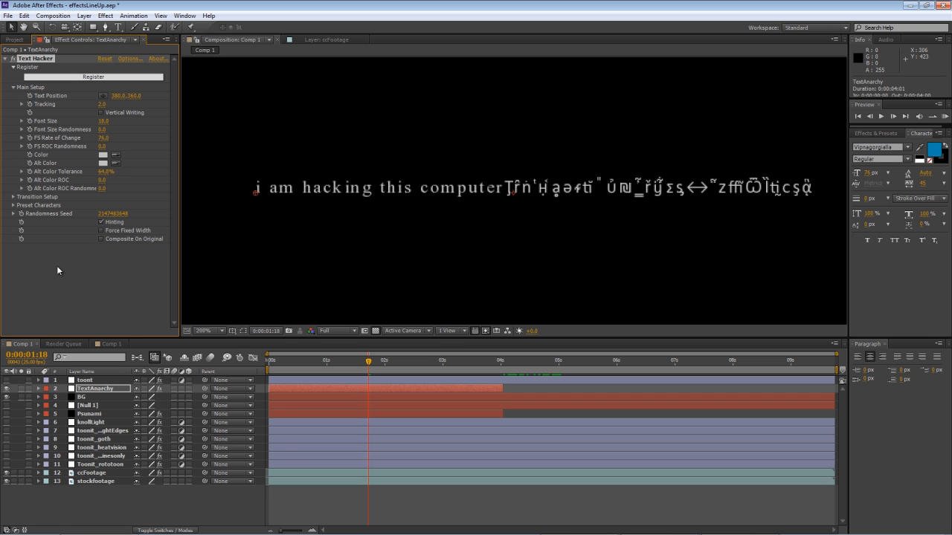
Step: Change Text Hacker's Alt Color to red and preview the text up to 0:00:03:08
click(104, 165)
drag(127, 118, 193, 5)
click(213, 26)
drag(305, 361, 461, 303)
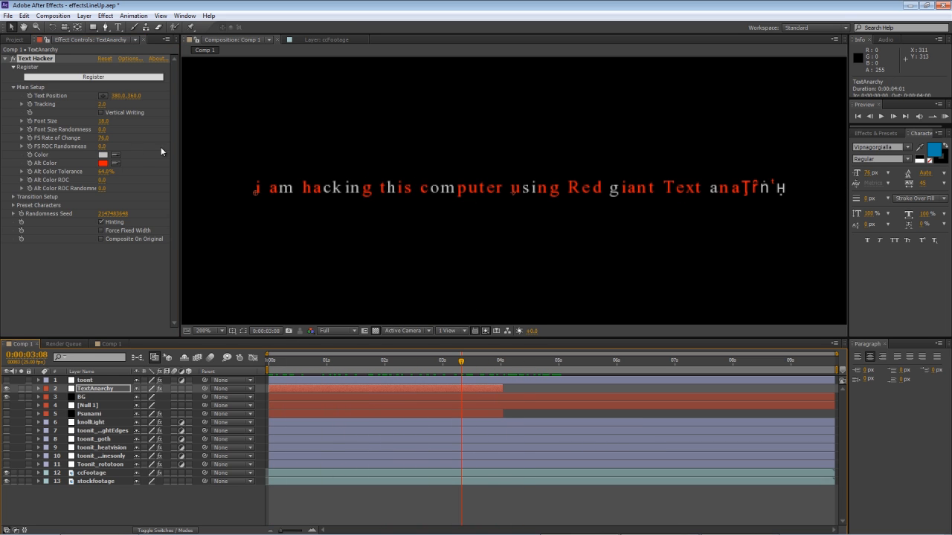
Step: Change Text Hacker's Alt Color to green and preview the text back to 0:00:00:05
click(103, 164)
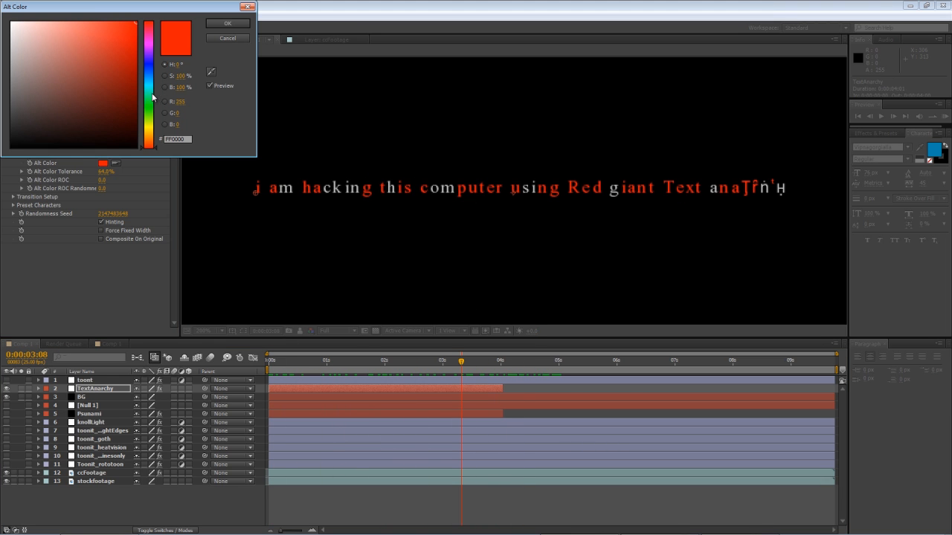
click(148, 110)
click(246, 26)
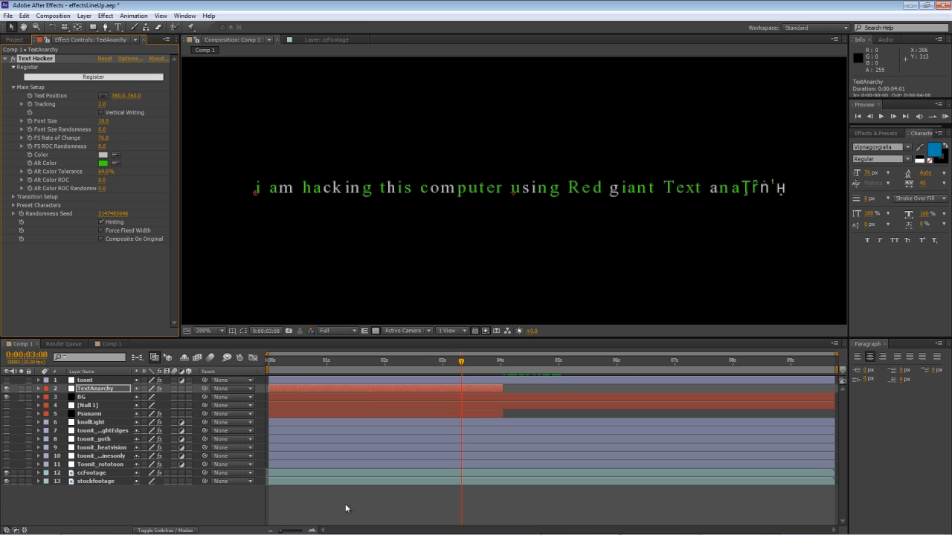
drag(462, 362, 280, 356)
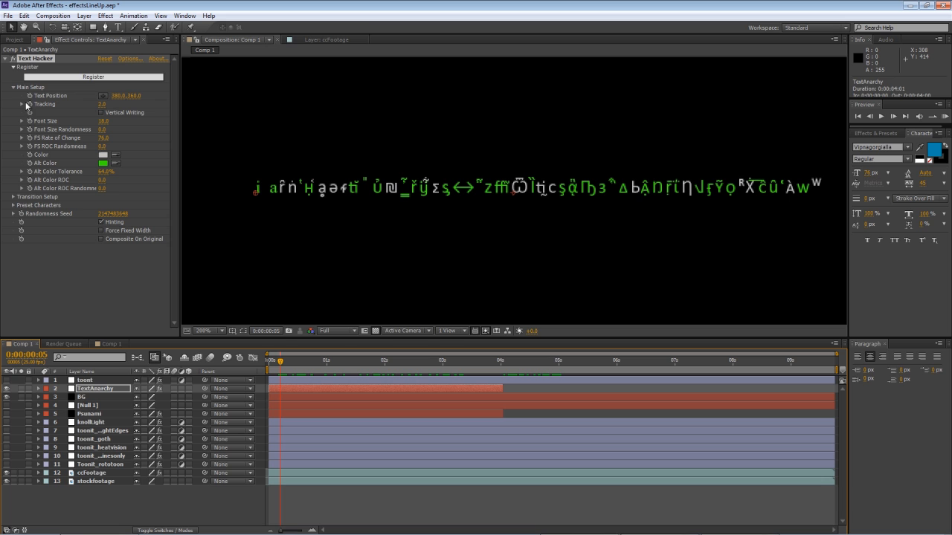
Step: Set Text Hacker's Text Position to 368, 335 and move the TextAnarchy layer to position 601, 359
drag(137, 96, 115, 98)
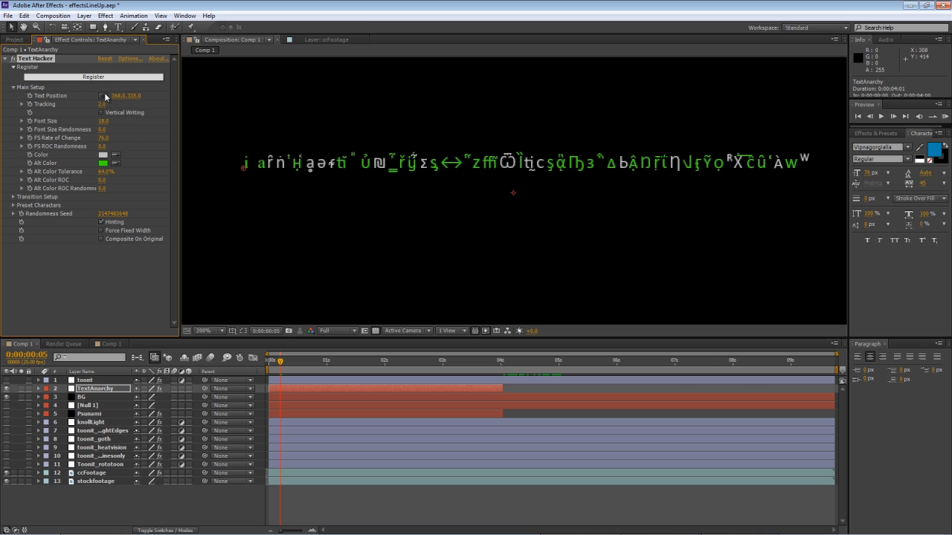
drag(352, 100, 313, 99)
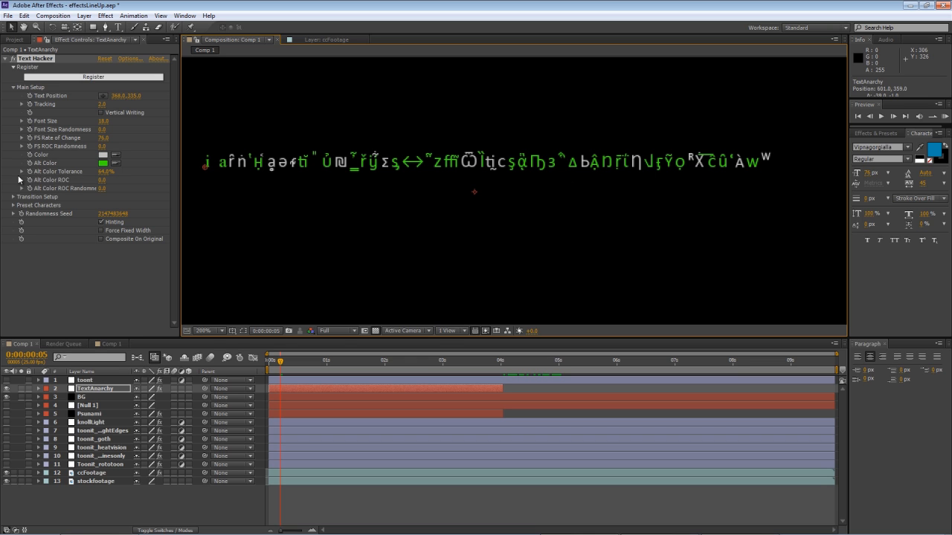
Step: Set Alt Color Tolerance to 60%, Alt Color ROC to 310 and Alt Color ROC Randomness to 194, and preview from the start
click(23, 173)
drag(106, 172, 161, 166)
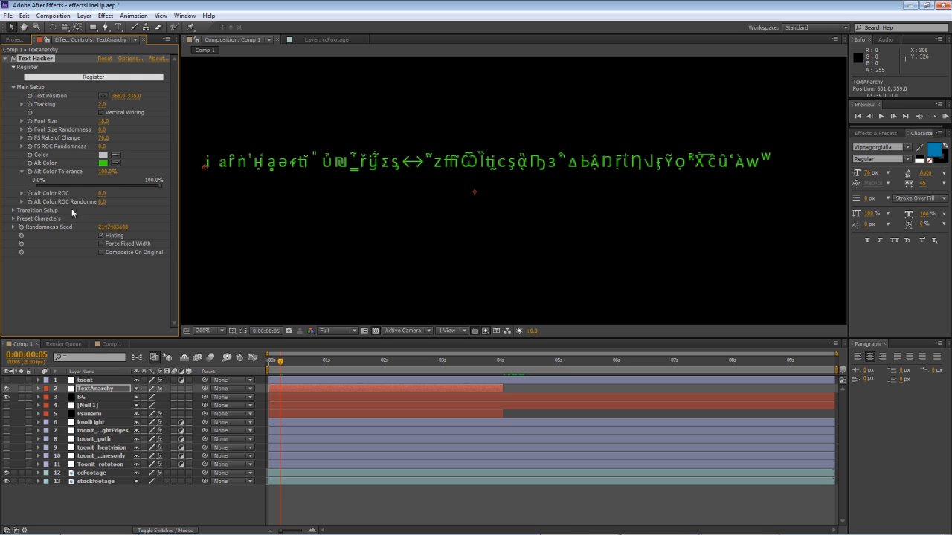
drag(192, 197, 190, 197)
click(111, 195)
drag(104, 194, 266, 200)
drag(147, 186, 115, 193)
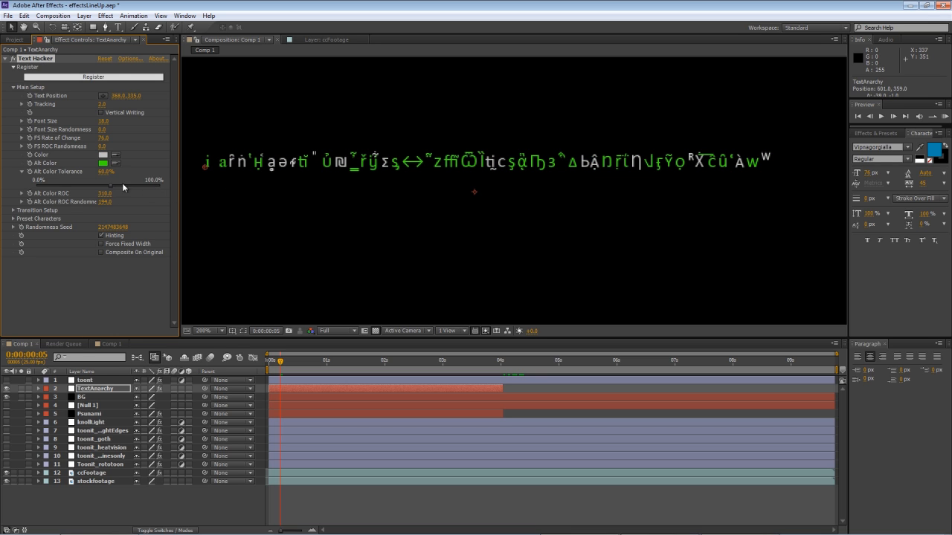
drag(278, 364, 247, 341)
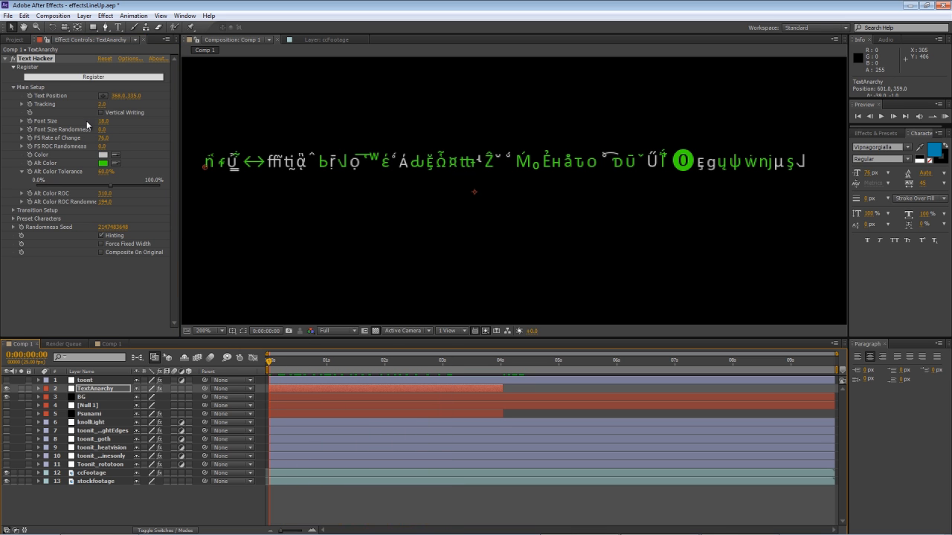
Step: Set Font Size Randomness to 124 and FS Rate of Change to 421, previewing the text up to 0:00:02:00
drag(102, 129, 156, 131)
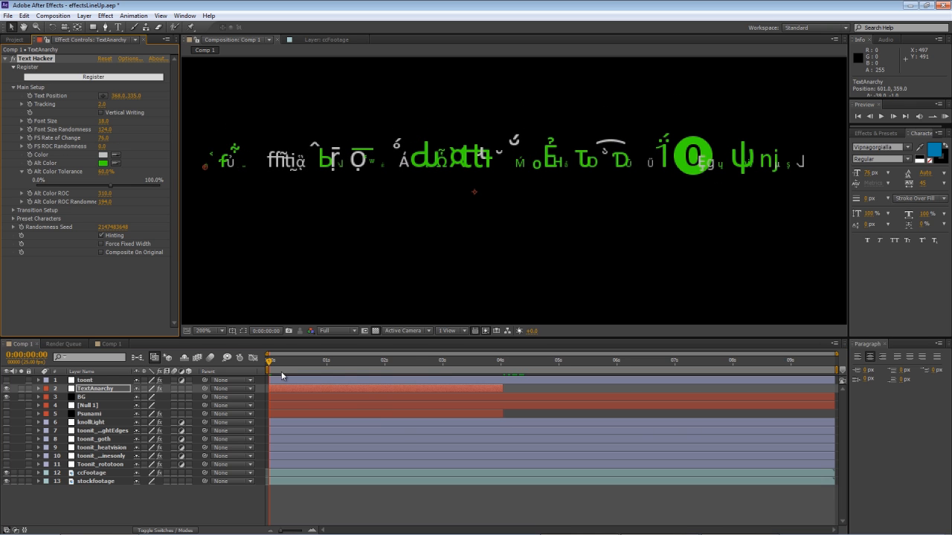
drag(270, 362, 442, 318)
drag(118, 139, 227, 153)
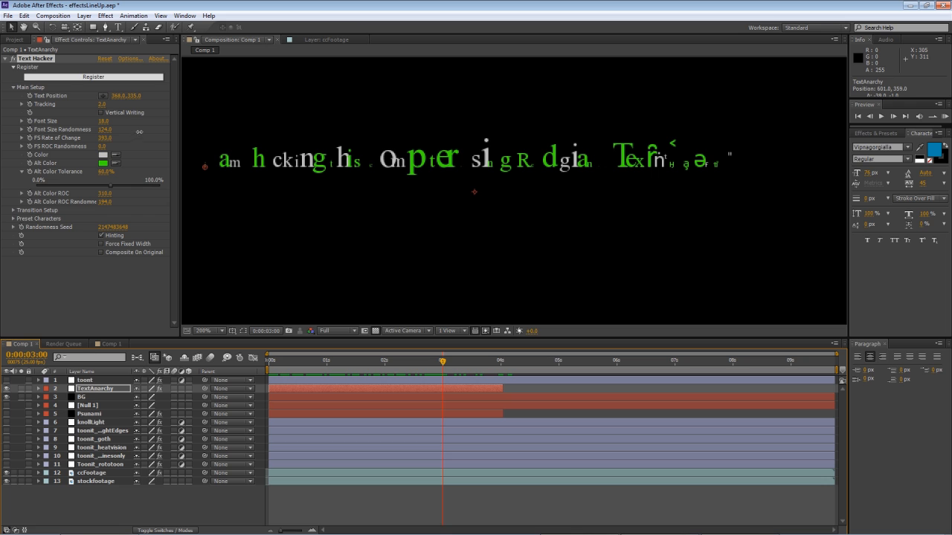
drag(147, 126, 154, 183)
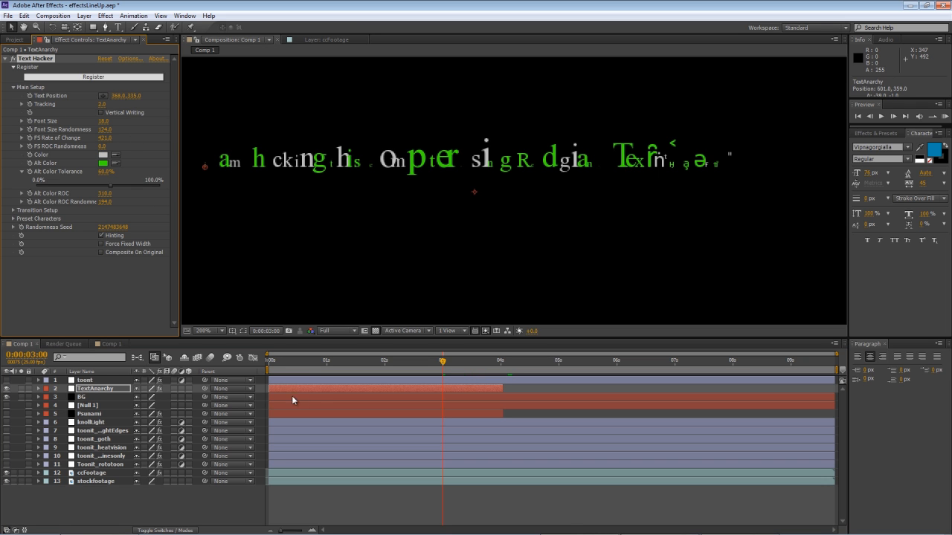
drag(290, 362, 410, 355)
key(space)
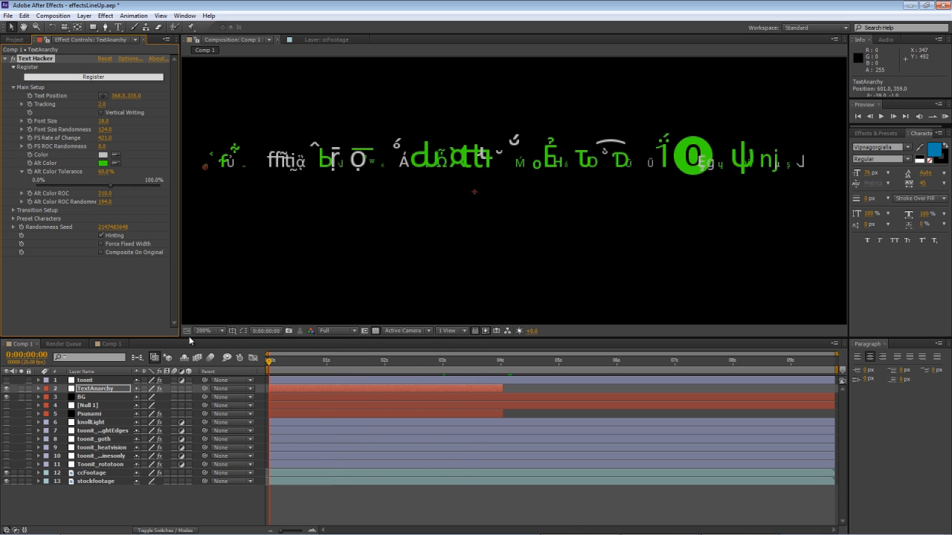
drag(467, 324, 384, 321)
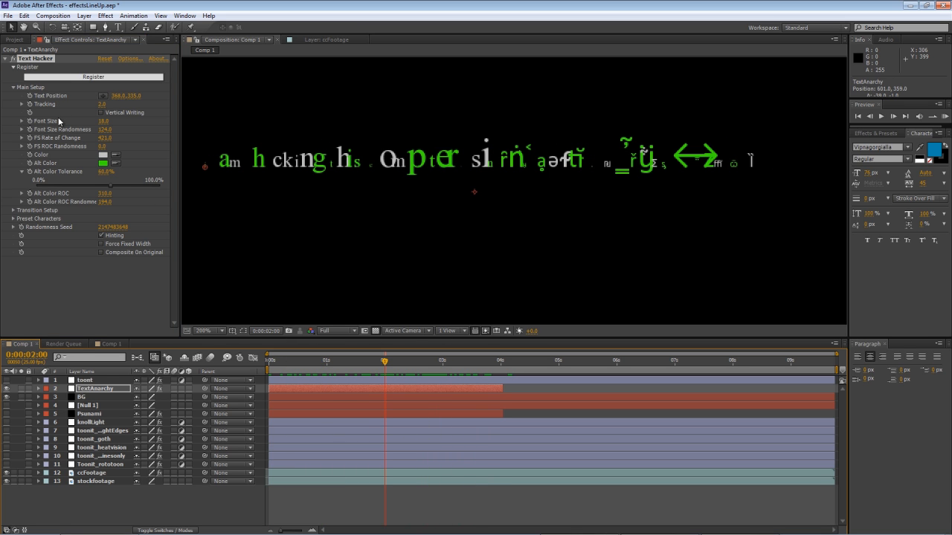
Step: In Preset Characters, try Symbols, set Character Limits to Characters and enable Letters Only
click(13, 219)
click(123, 226)
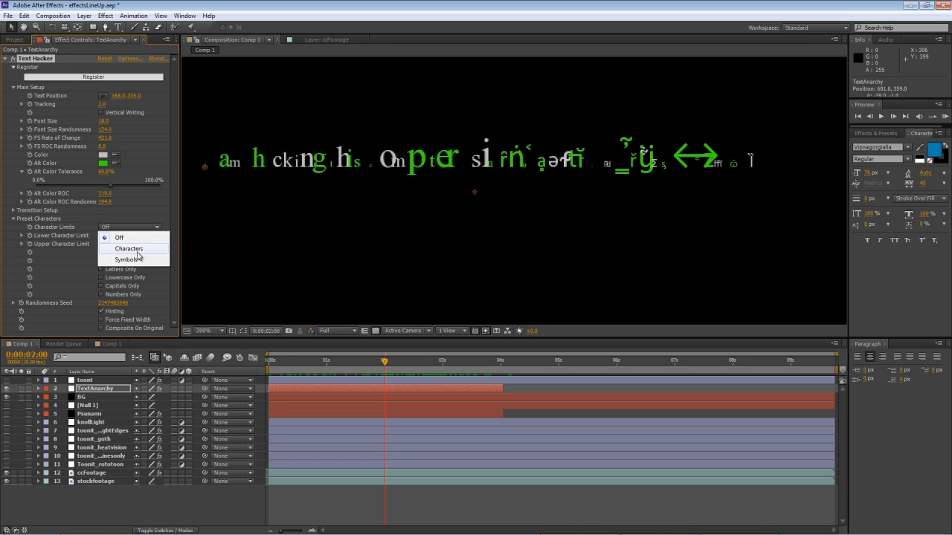
click(137, 259)
click(141, 227)
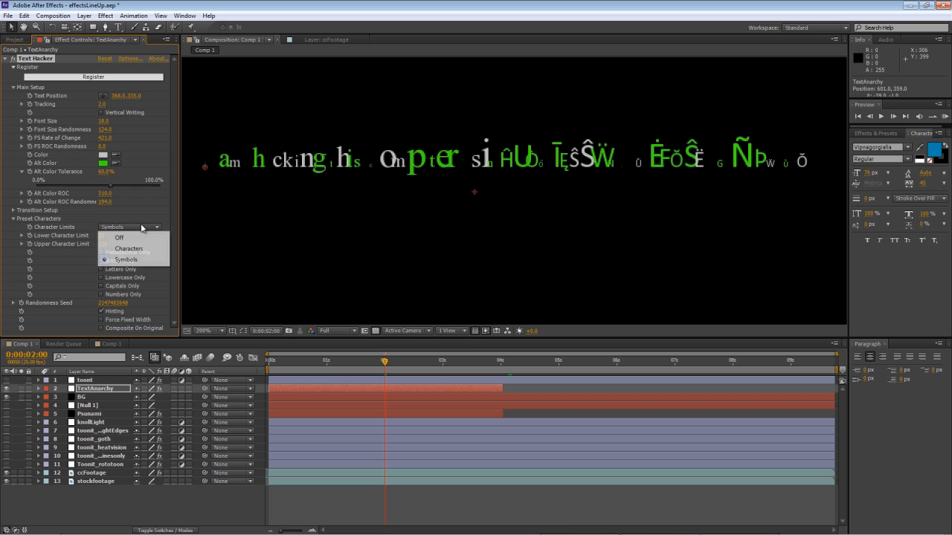
click(146, 244)
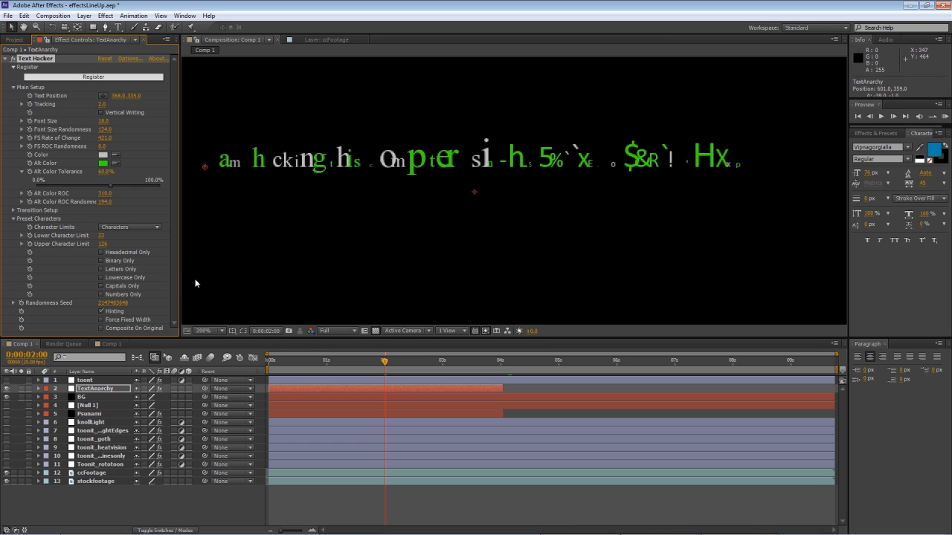
drag(291, 362, 271, 362)
click(113, 226)
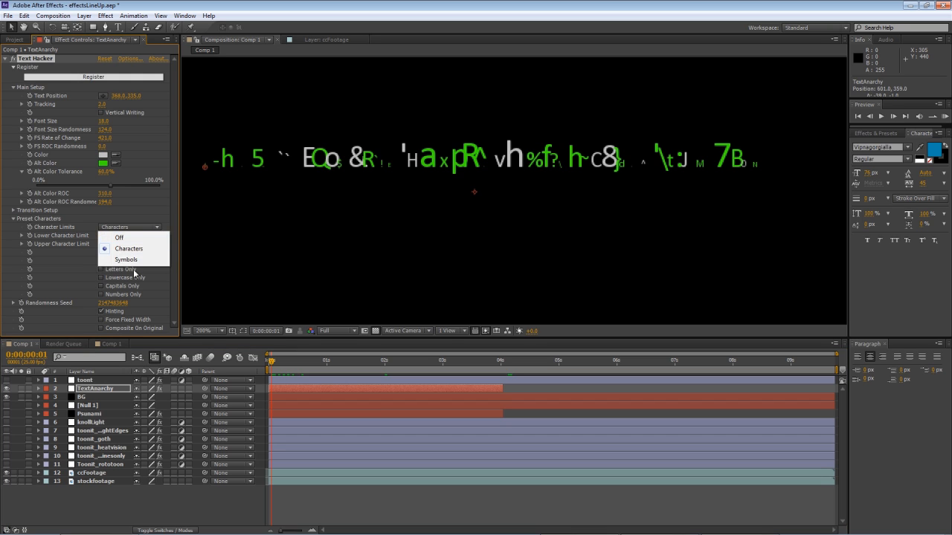
click(123, 269)
Step: Set Character Limits to Symbols, preview the text and set the Upper Character Limit to 546
click(114, 227)
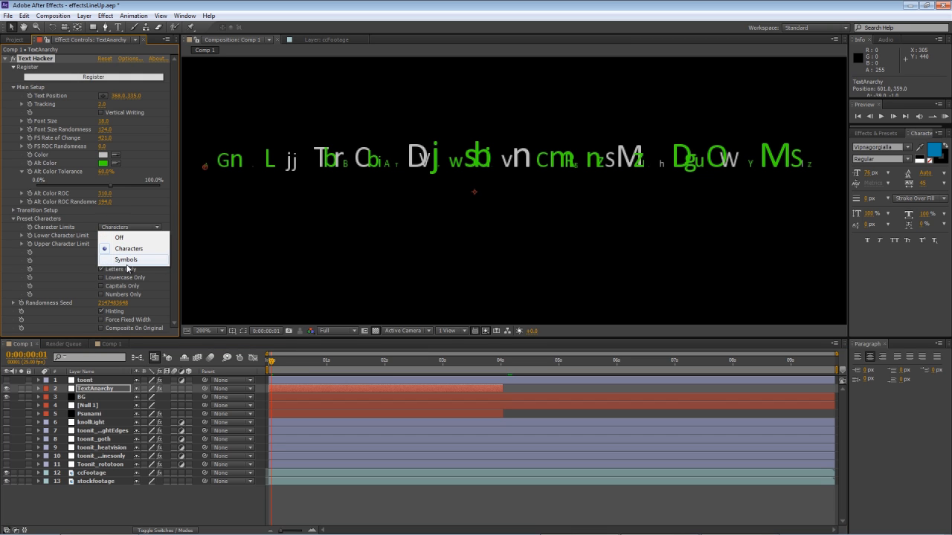
click(126, 259)
mouse_move(280, 363)
mouse_down()
mouse_move(295, 365)
mouse_move(267, 358)
mouse_up()
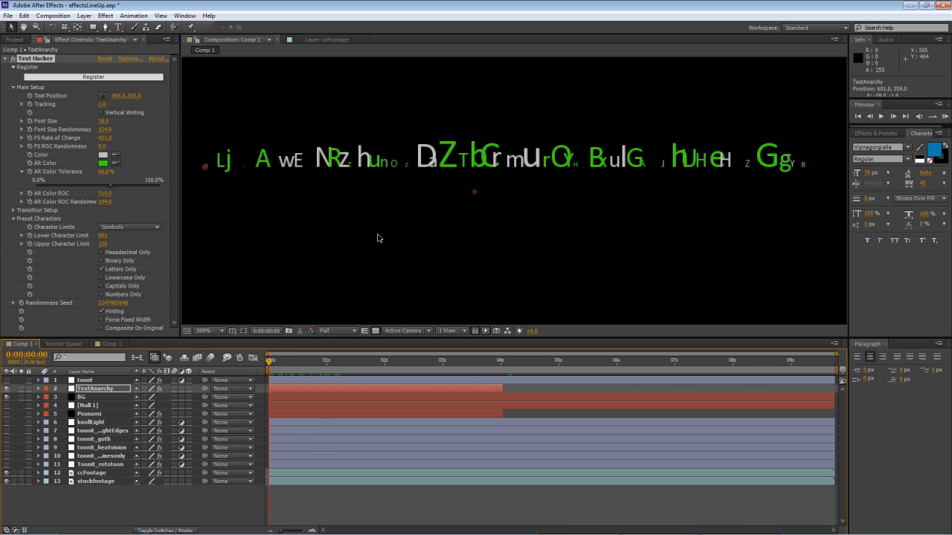
drag(272, 361, 392, 355)
drag(112, 244, 320, 252)
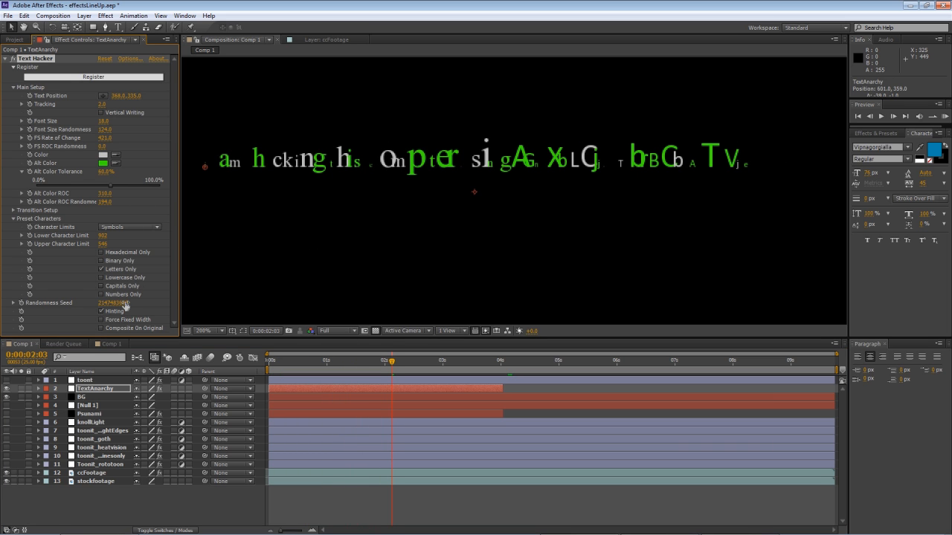
Step: Enable Lowercase Only, Numbers Only, Binary Only and Hexadecimal Only, preview the text, and hide the TextAnarchy layer
click(101, 278)
click(102, 294)
click(101, 260)
click(102, 253)
drag(277, 358, 348, 345)
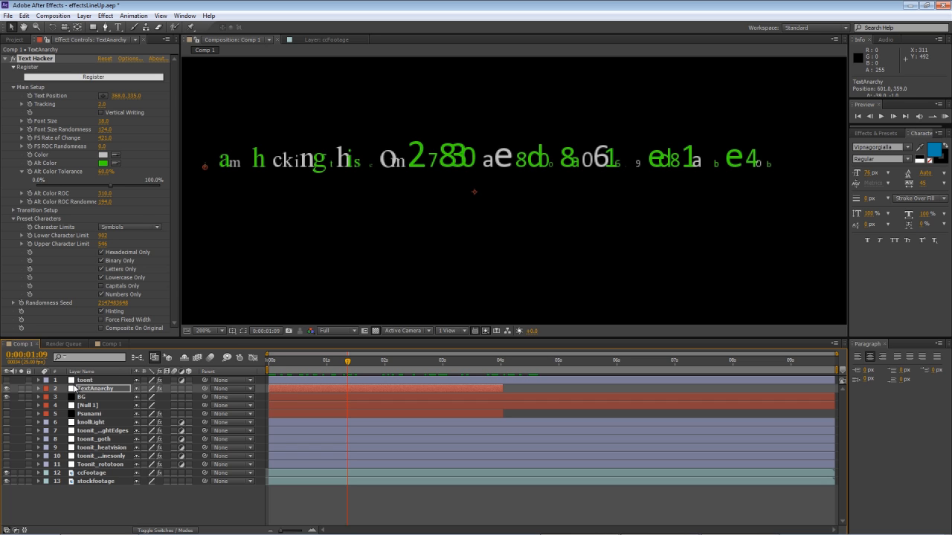
click(6, 389)
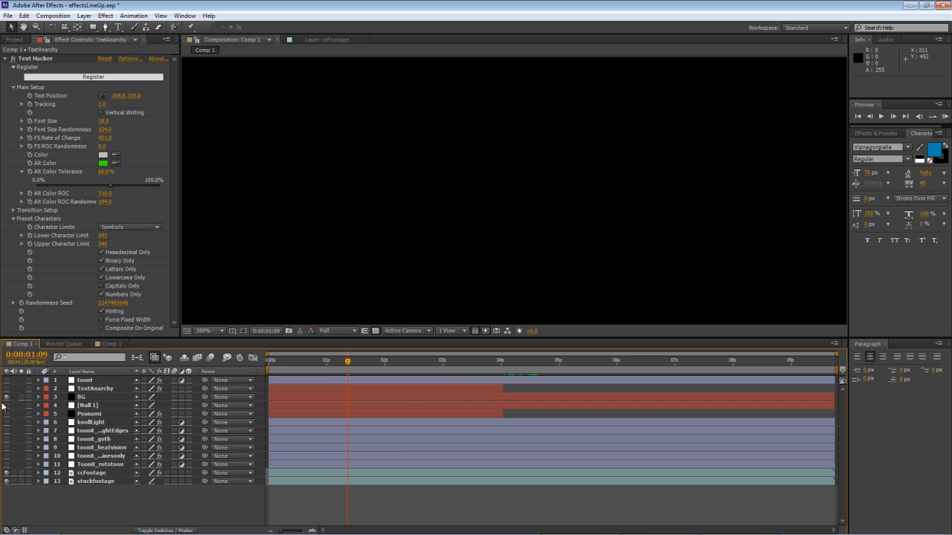